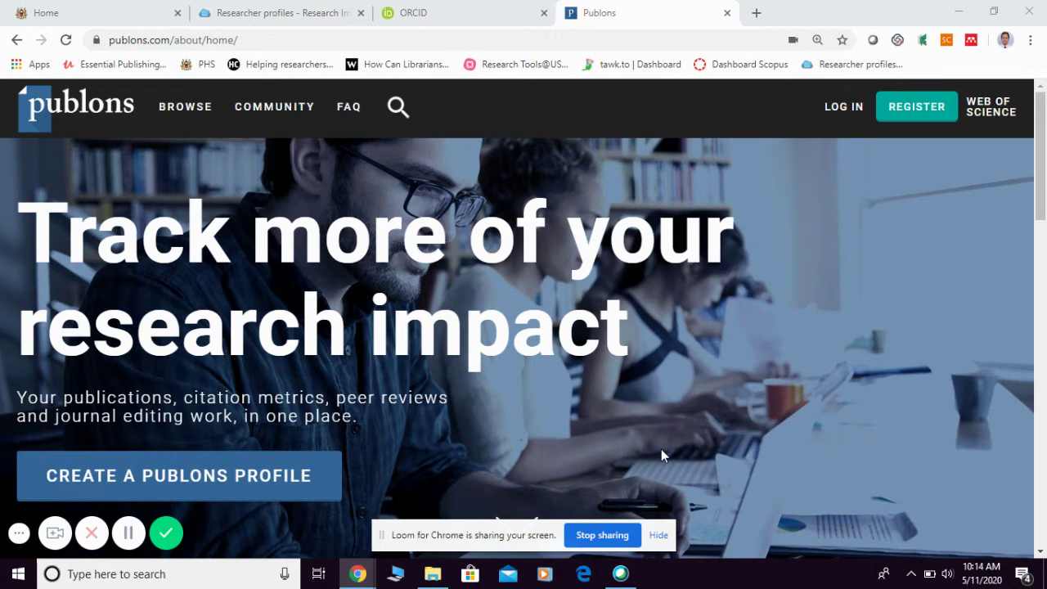
Open the 'Show your research impact' registration page and scroll through its email, password and name sign-up form
left_click_drag(110, 43, 170, 41)
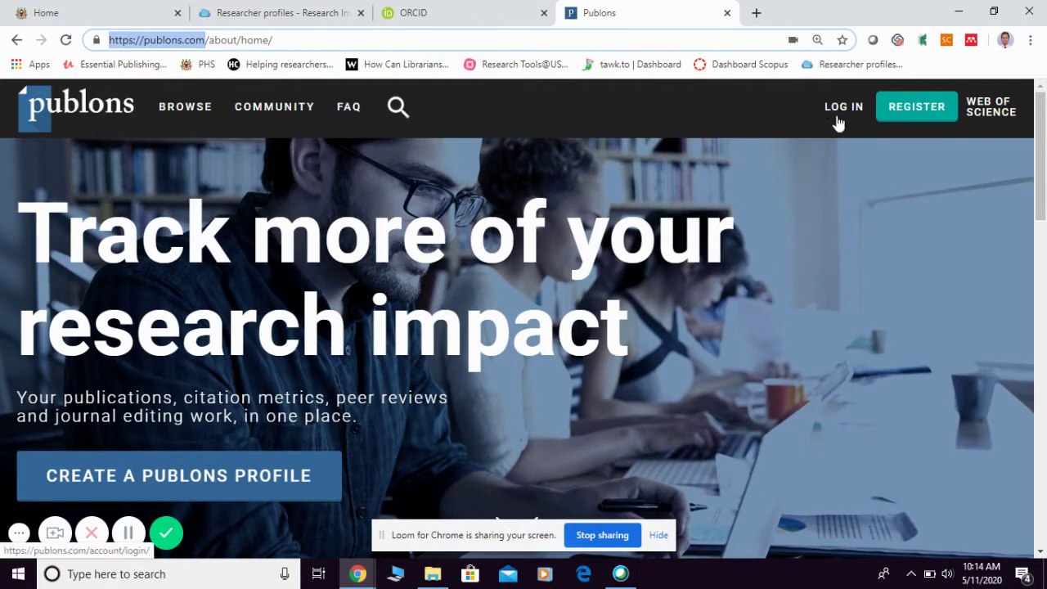
left_click(204, 476)
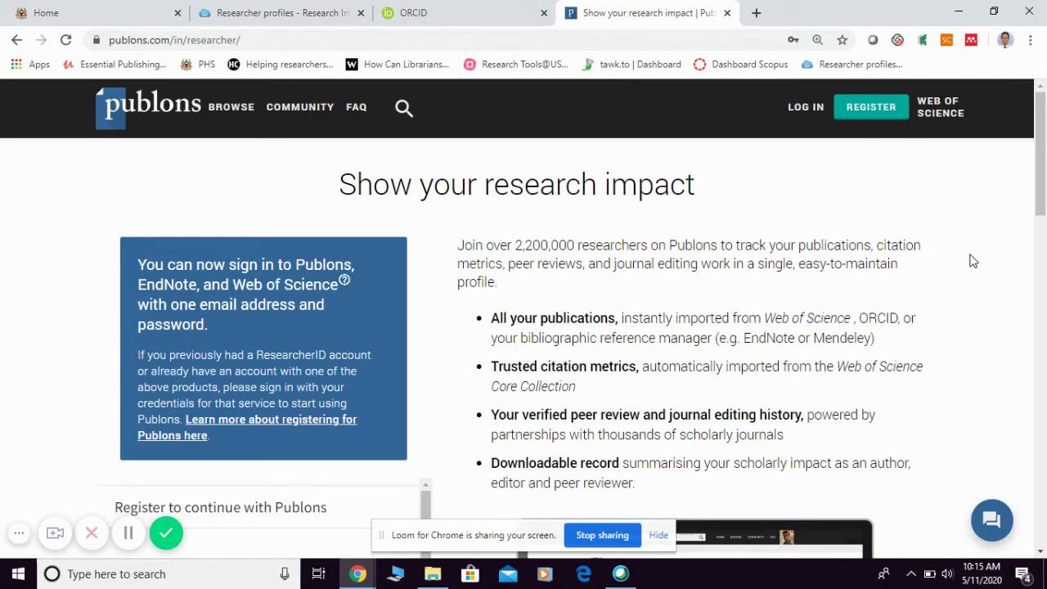
scroll(996, 320, "down", 4)
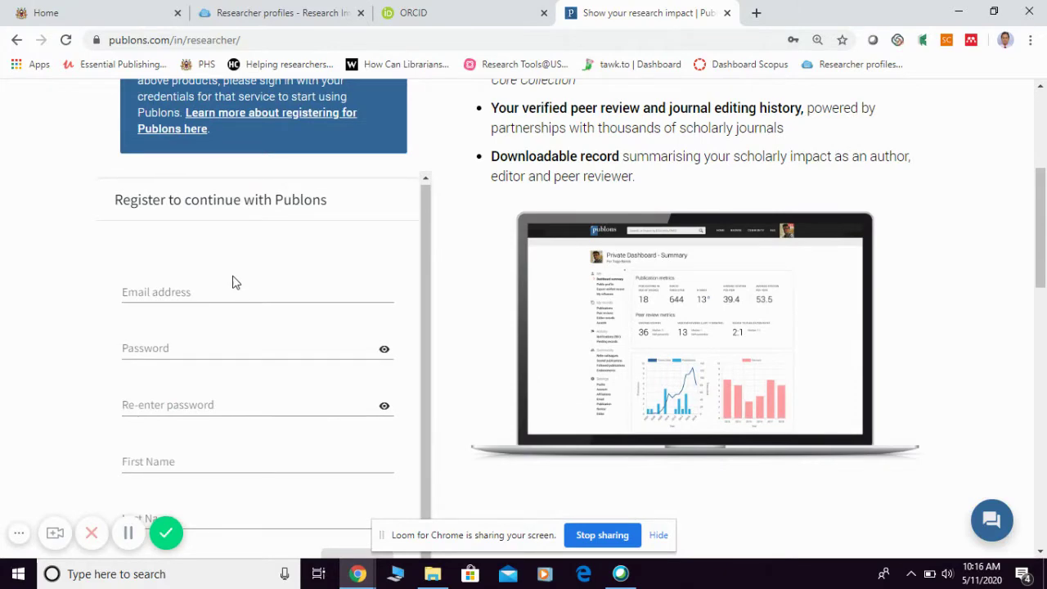
scroll(288, 418, "down", 2)
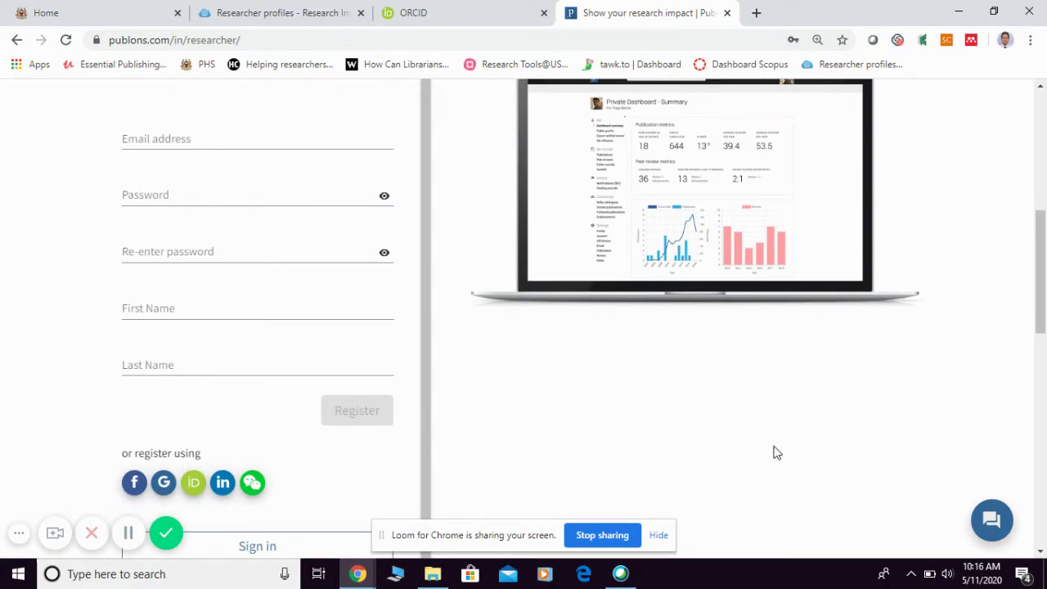
scroll(776, 451, "up", 5)
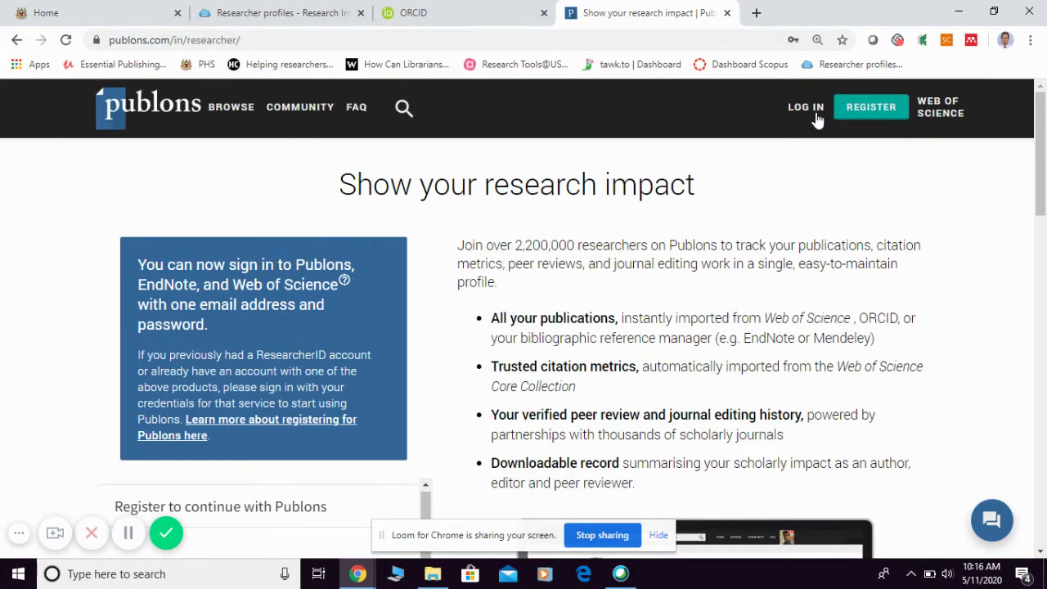
Log in to Publons using the autofilled account email and password
left_click(807, 113)
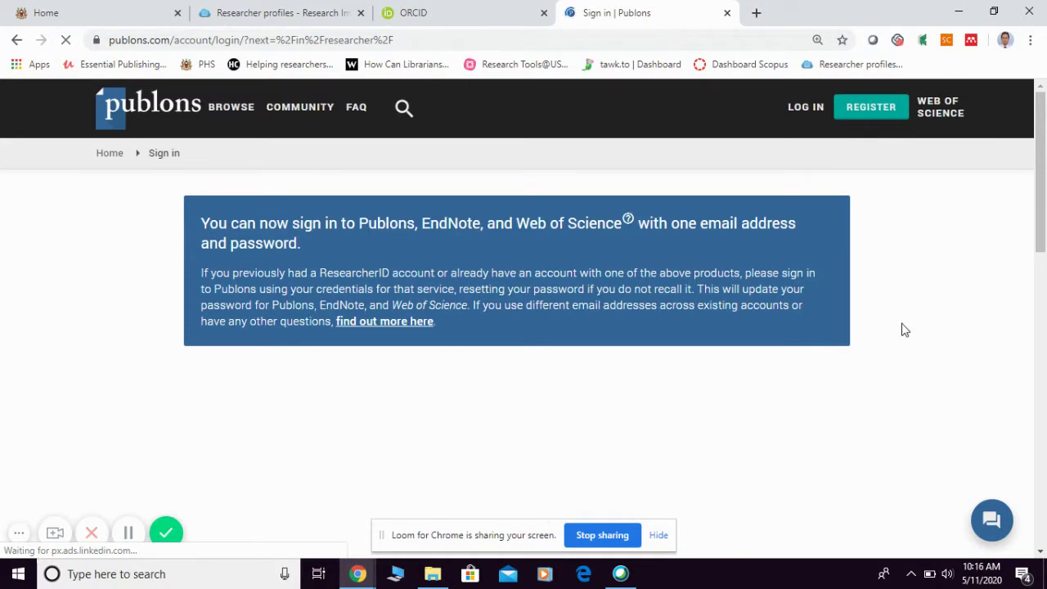
scroll(904, 328, "down", 3)
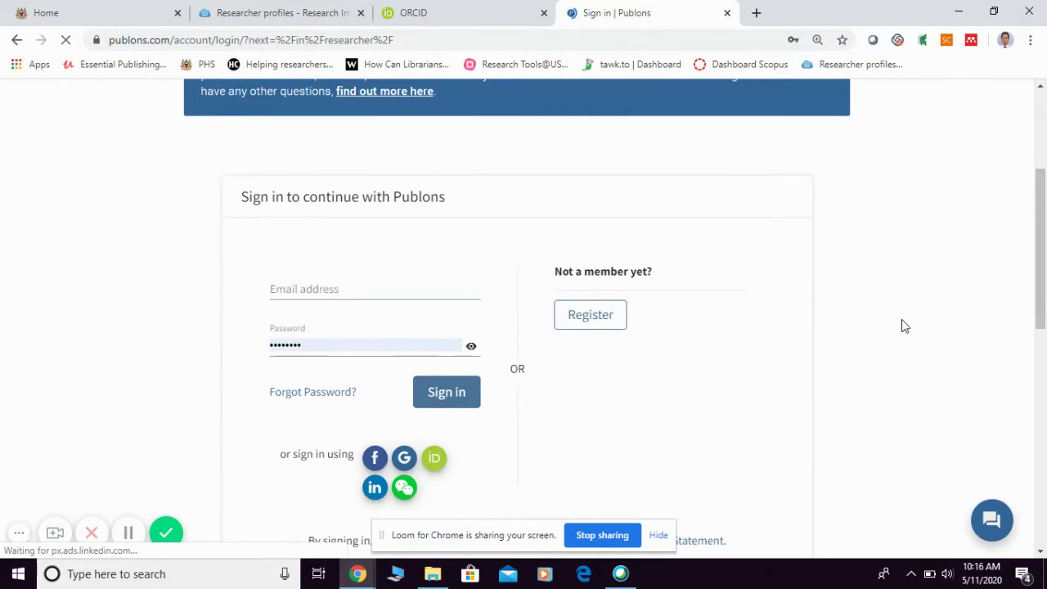
left_click(449, 398)
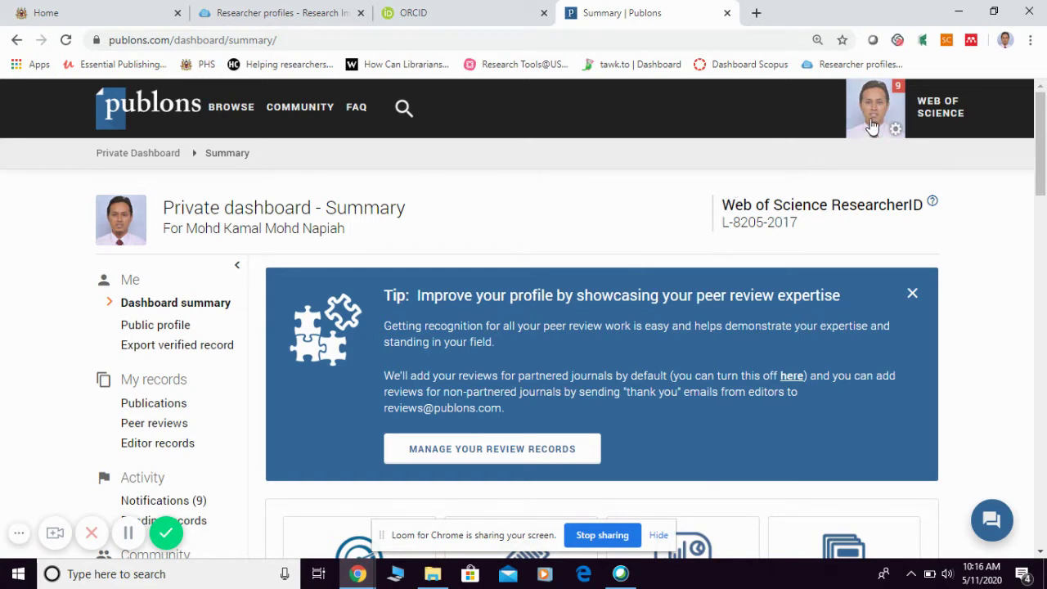
Open the public researcher profile showing 12 publications, 0 times cited and h-index 0
left_click(148, 330)
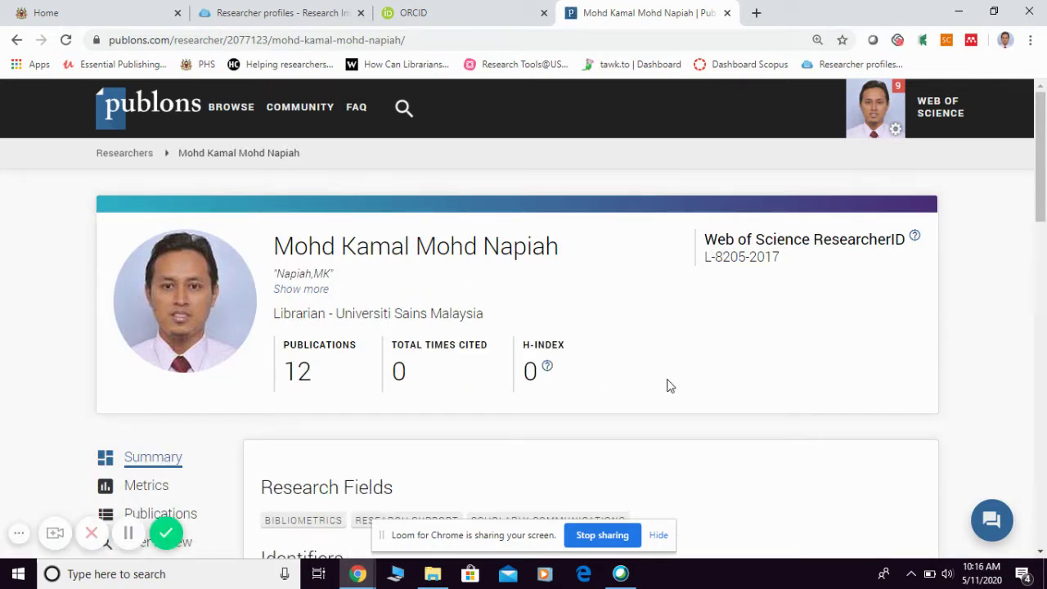
scroll(747, 327, "down", 1)
scroll(747, 327, "down", 1)
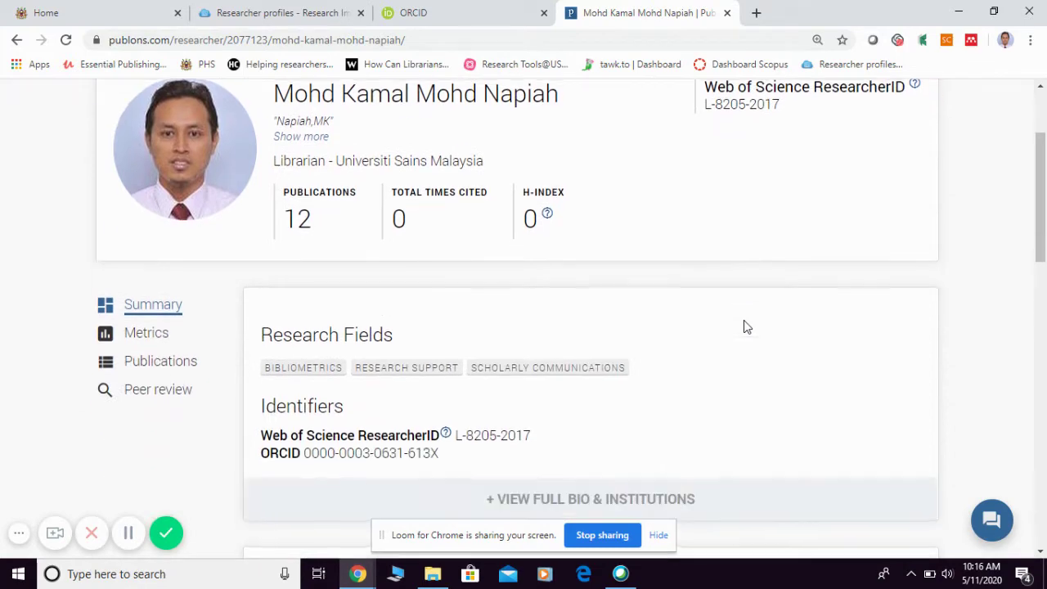
scroll(747, 326, "down", 1)
scroll(747, 326, "down", 2)
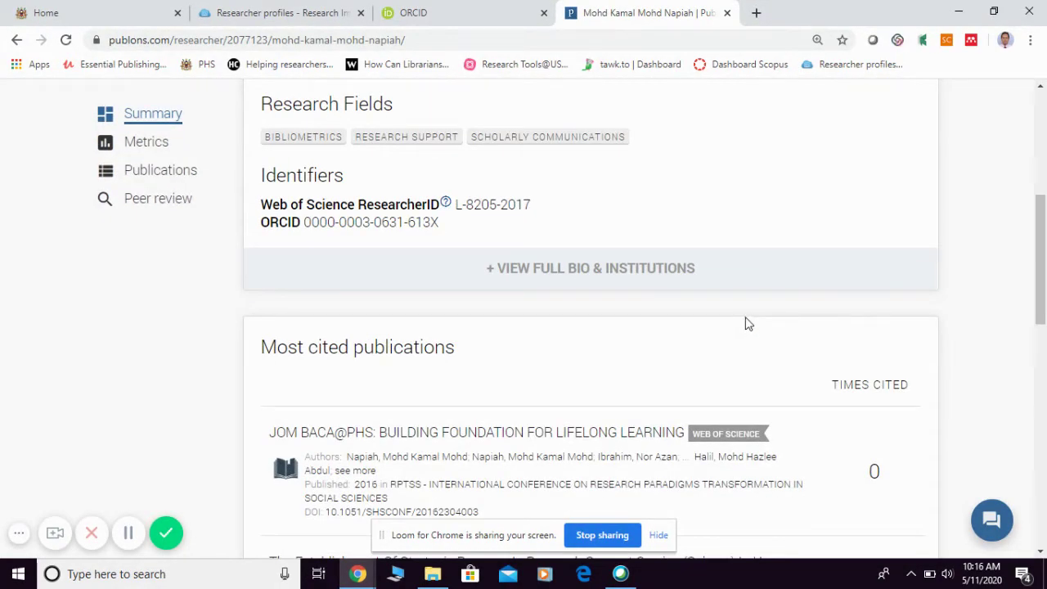
scroll(746, 324, "up", 1)
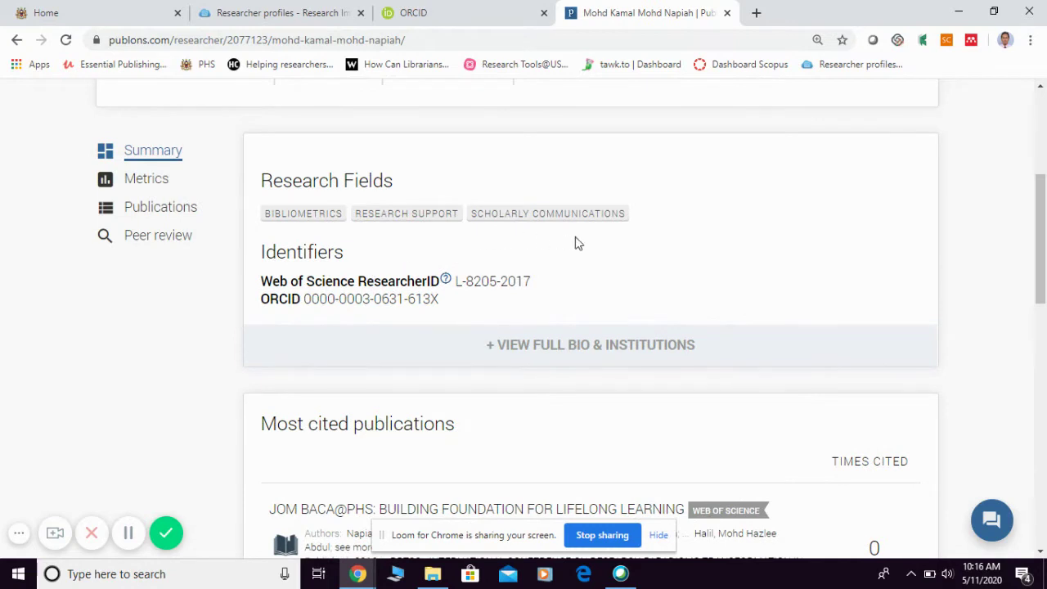
Expand the full bio and institutions details, review them, and return to the top
left_click(573, 350)
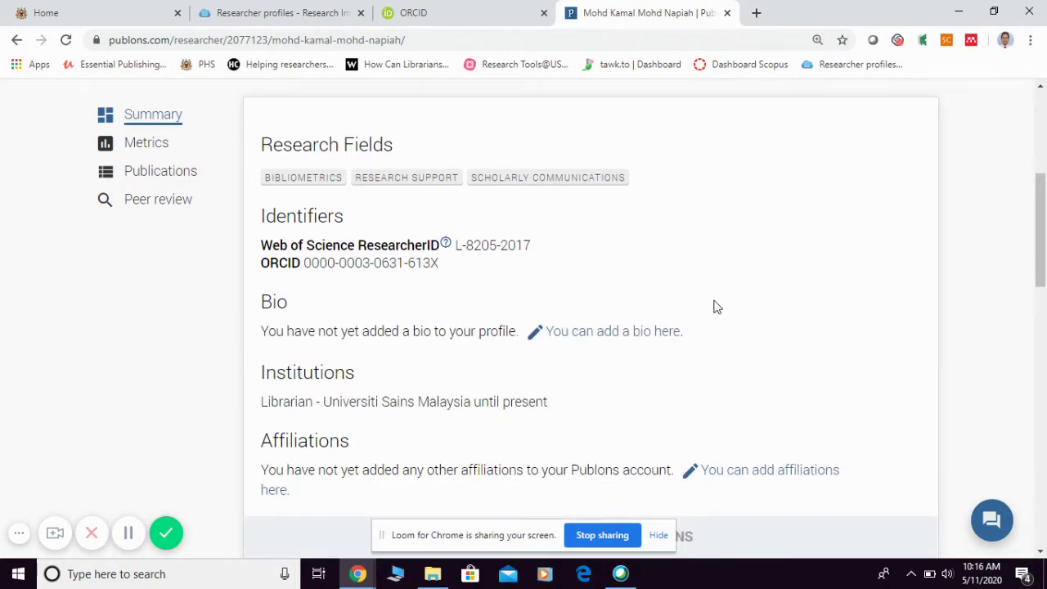
scroll(556, 311, "up", 1)
scroll(535, 310, "down", 1)
scroll(654, 372, "down", 2)
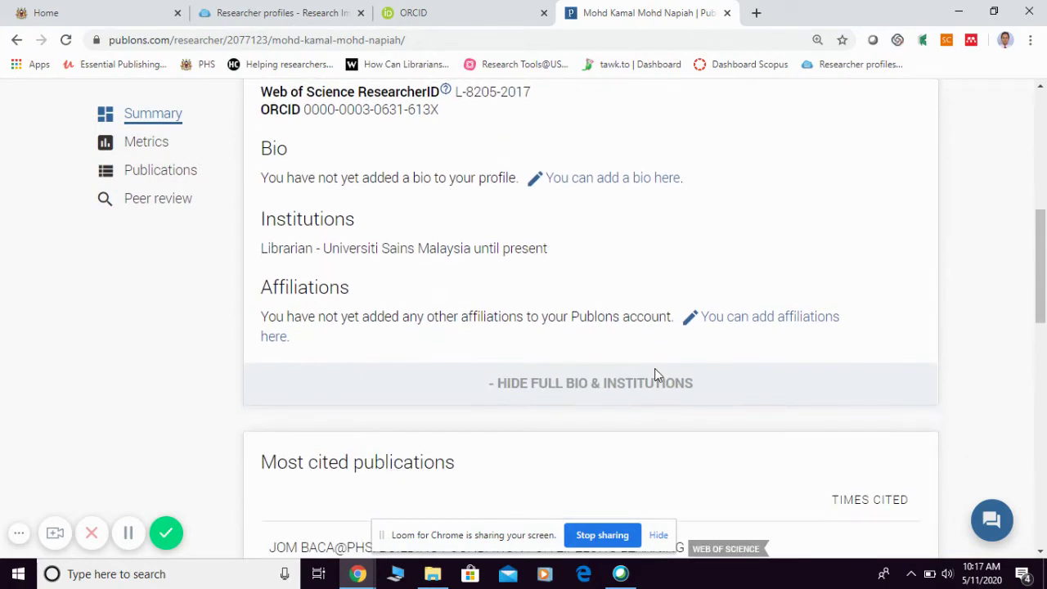
scroll(657, 375, "down", 2)
scroll(657, 375, "up", 2)
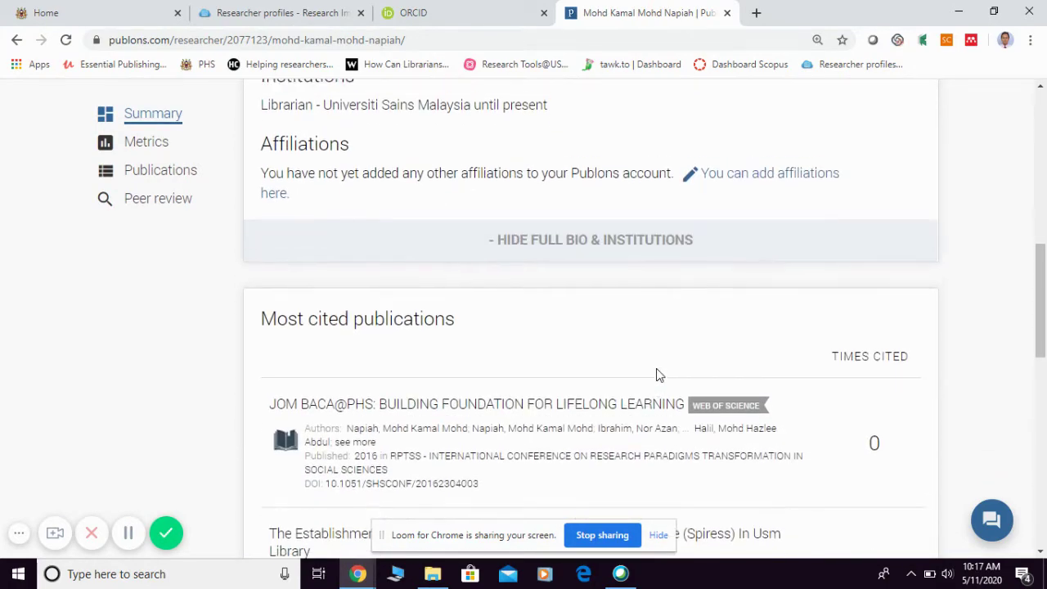
scroll(656, 375, "up", 5)
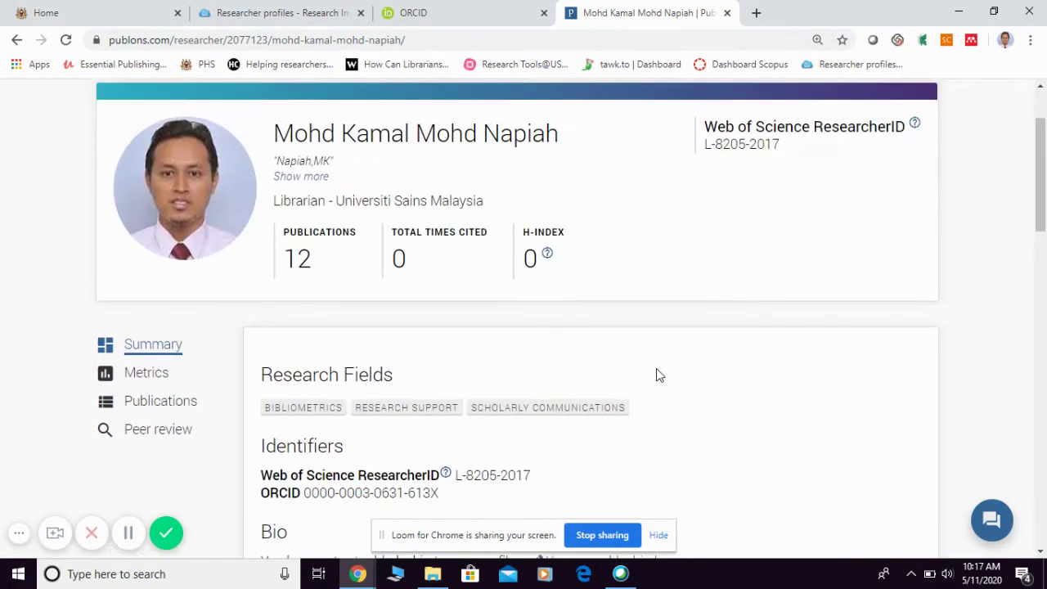
scroll(659, 375, "up", 2)
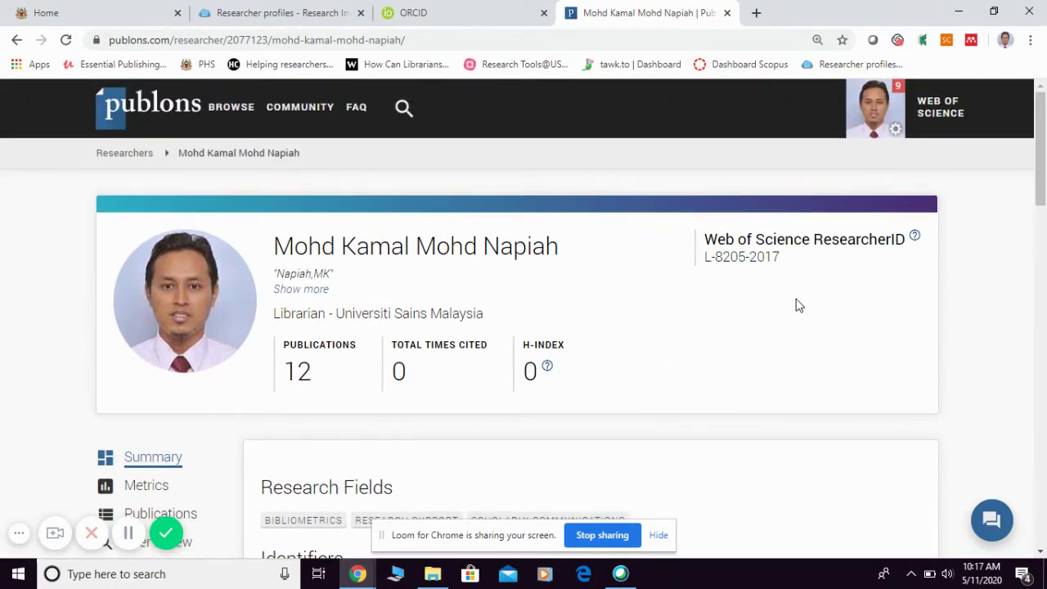
Go back to the private dashboard from the profile avatar menu
left_click(880, 127)
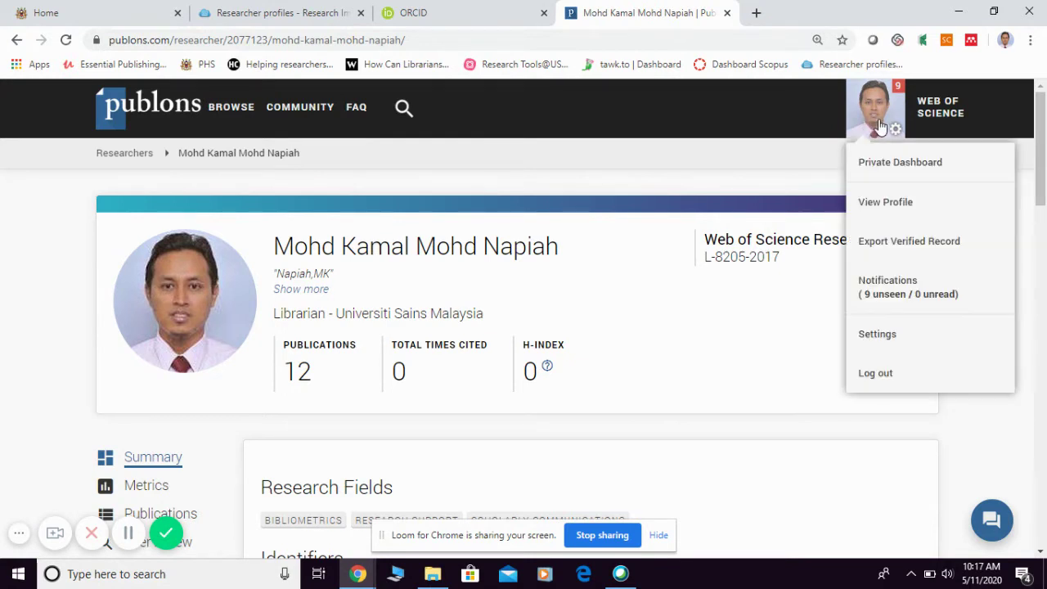
left_click(887, 170)
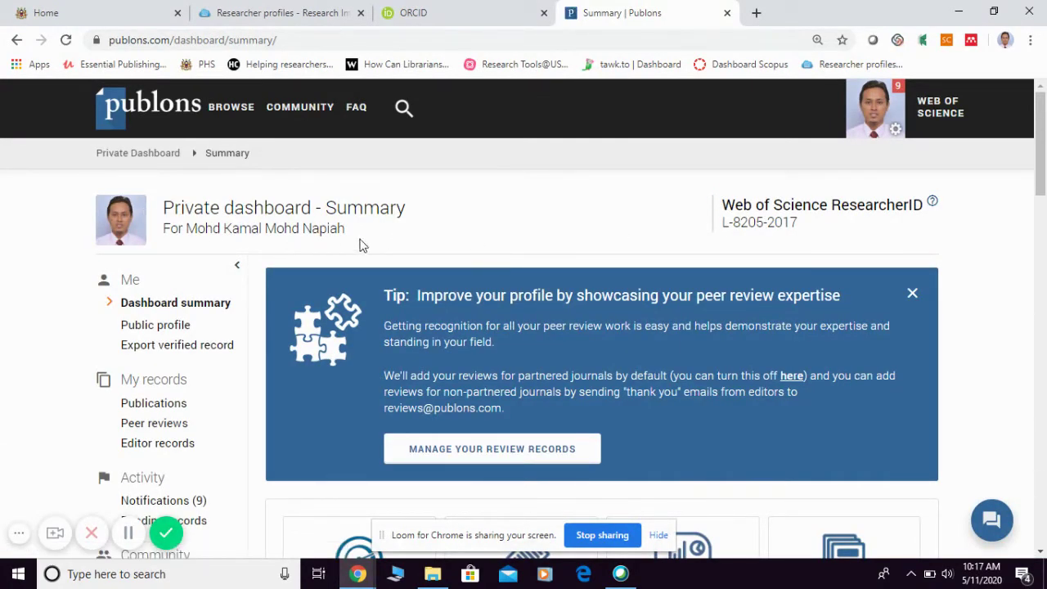
scroll(336, 244, "down", 1)
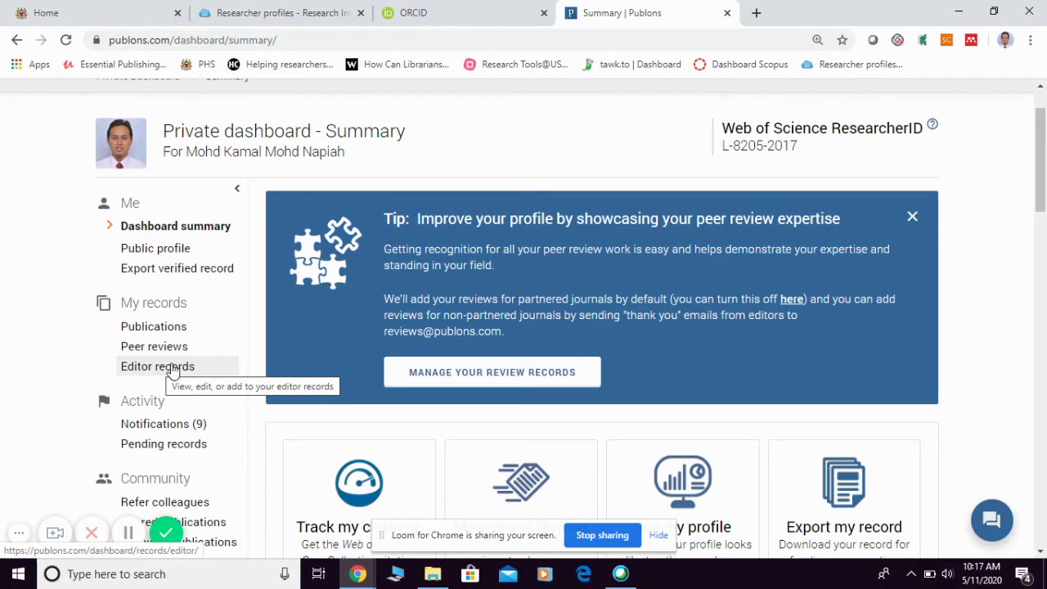
Open My publications under My records and scroll through its filters and list
left_click(161, 329)
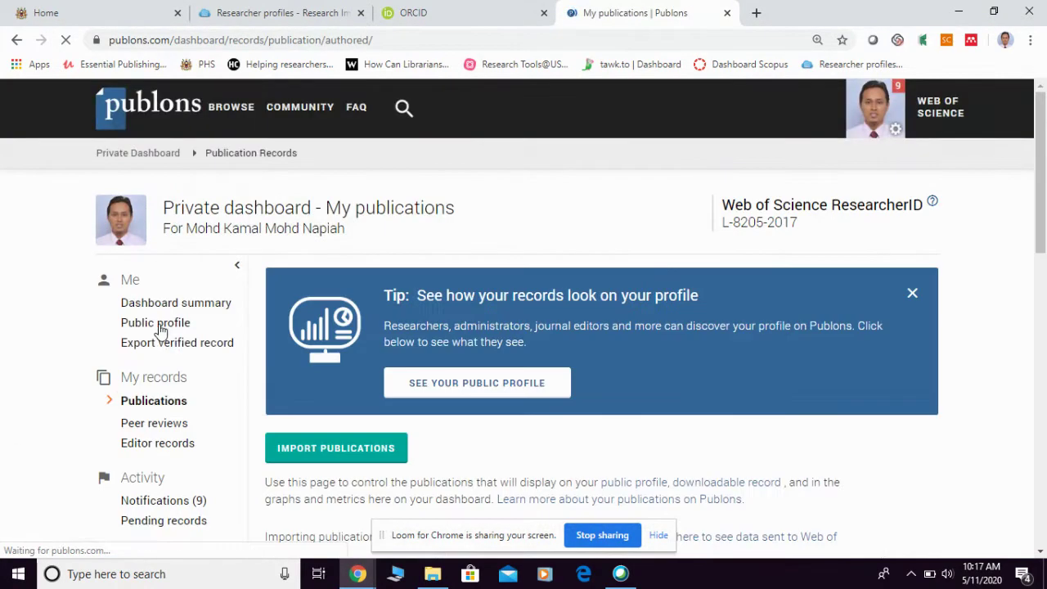
scroll(900, 424, "down", 2)
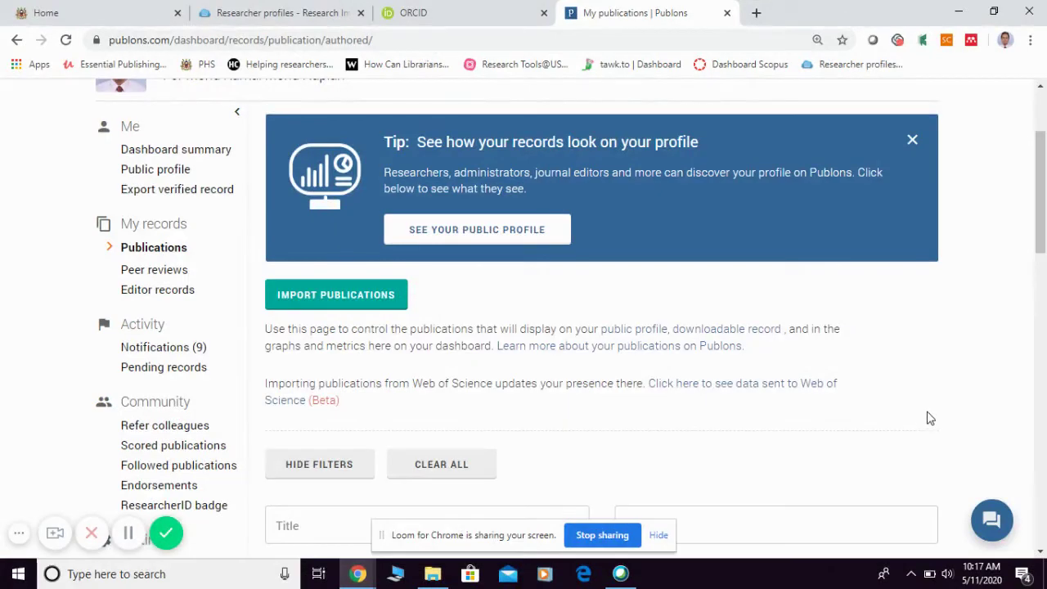
scroll(929, 411, "down", 1)
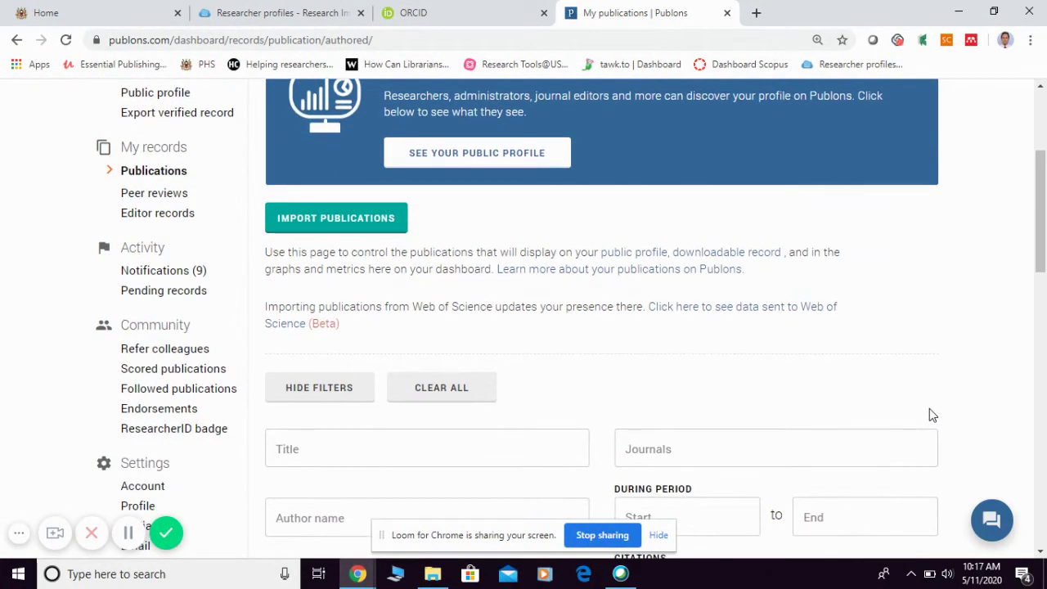
scroll(929, 410, "down", 1)
scroll(930, 409, "down", 1)
scroll(929, 409, "up", 2)
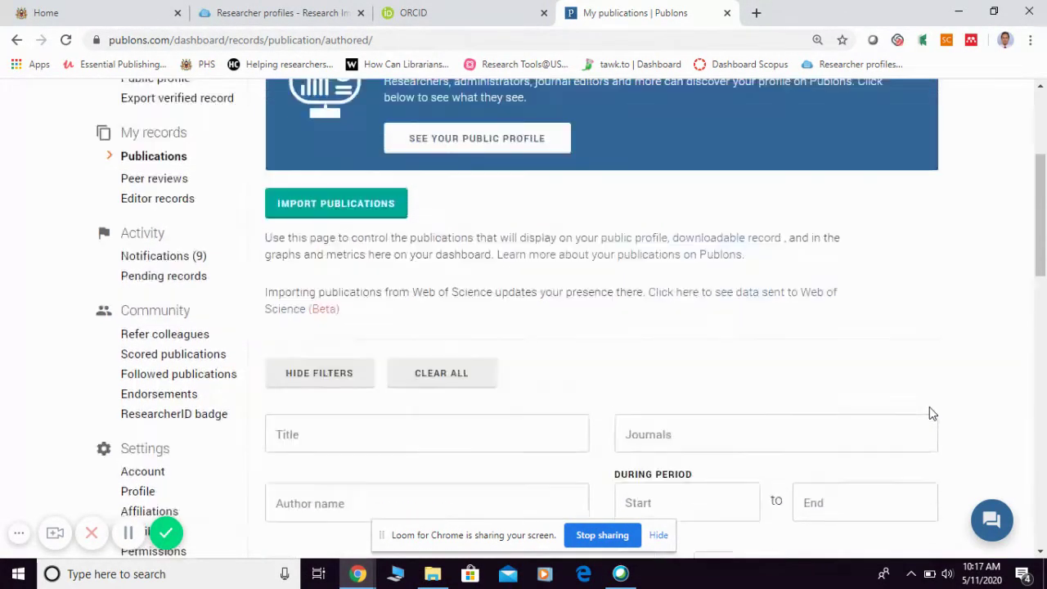
Open the Import publications page and scroll through the import options
left_click(320, 226)
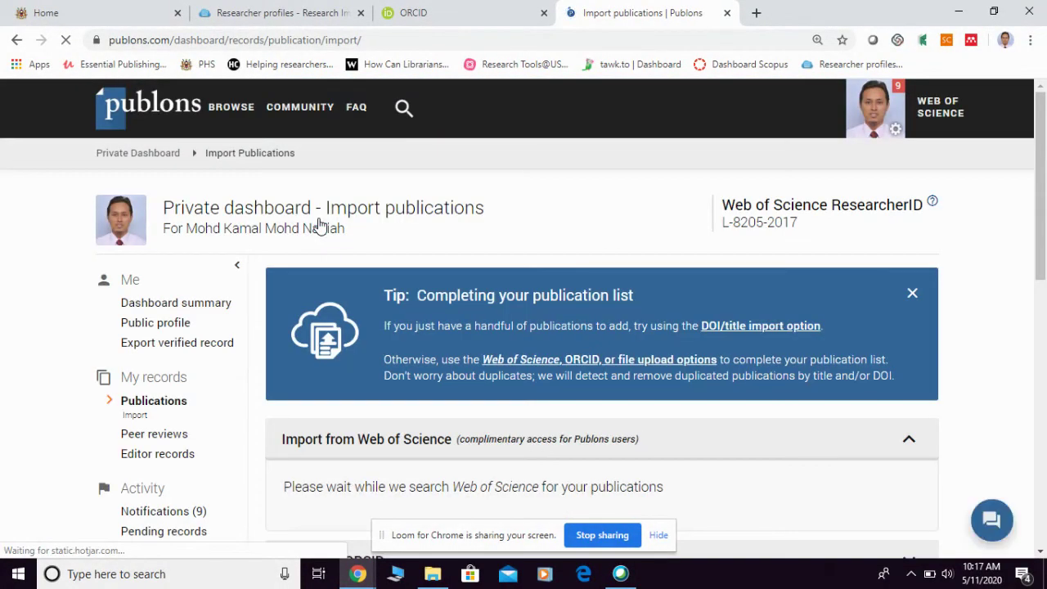
scroll(737, 393, "down", 2)
scroll(783, 407, "down", 1)
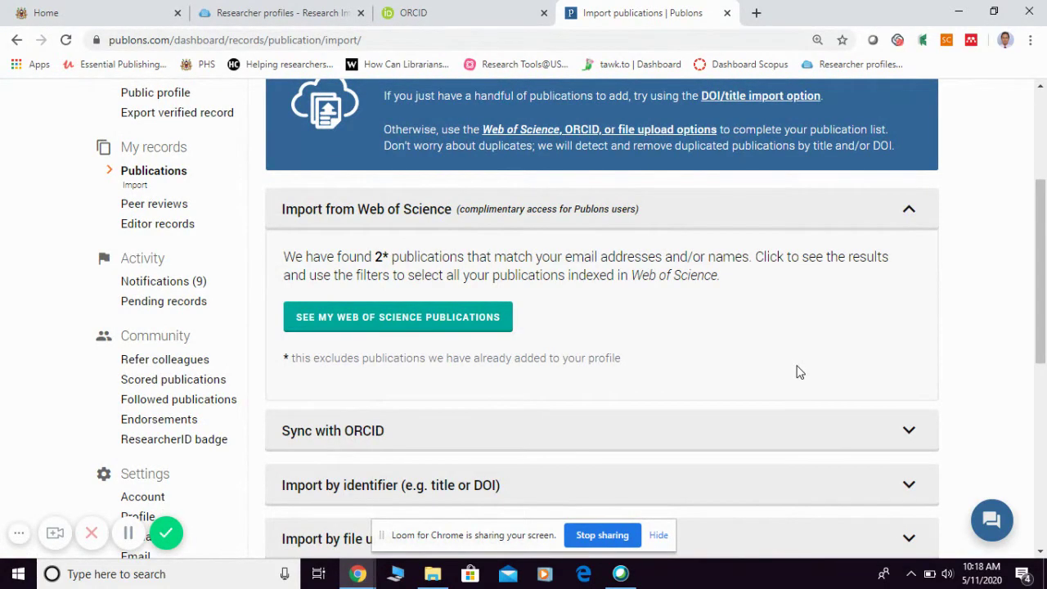
scroll(794, 370, "up", 1)
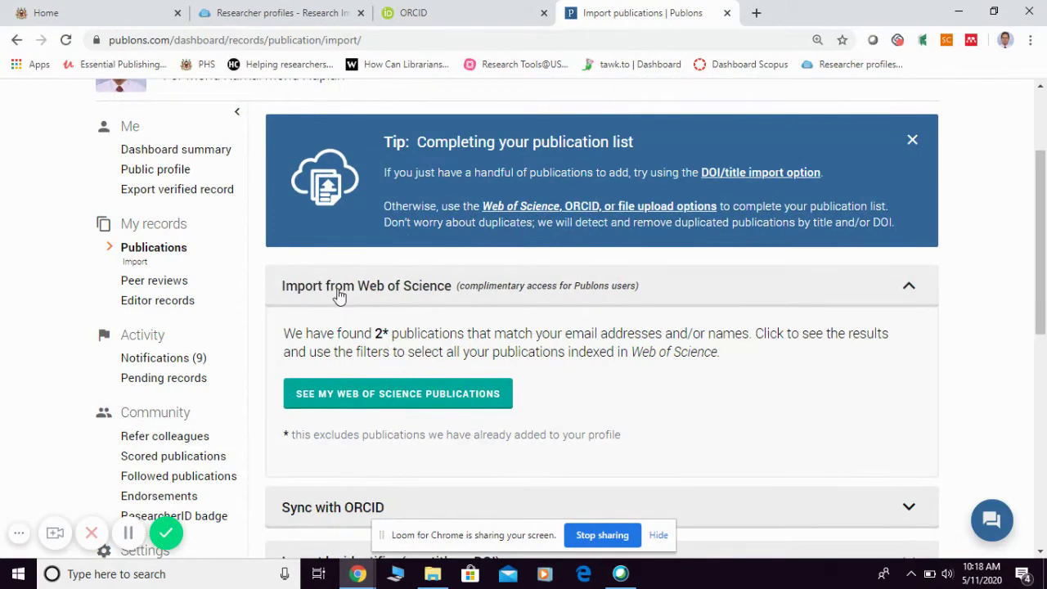
scroll(601, 320, "down", 3)
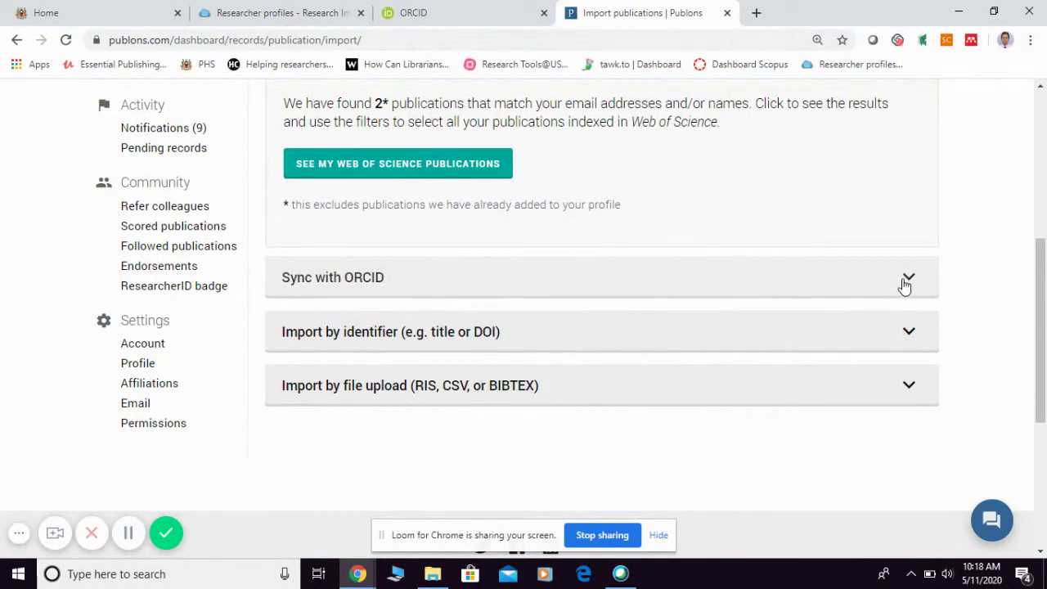
Expand Sync with ORCID, Import by identifier, file upload, then Web of Science showing 2 matches
left_click(907, 281)
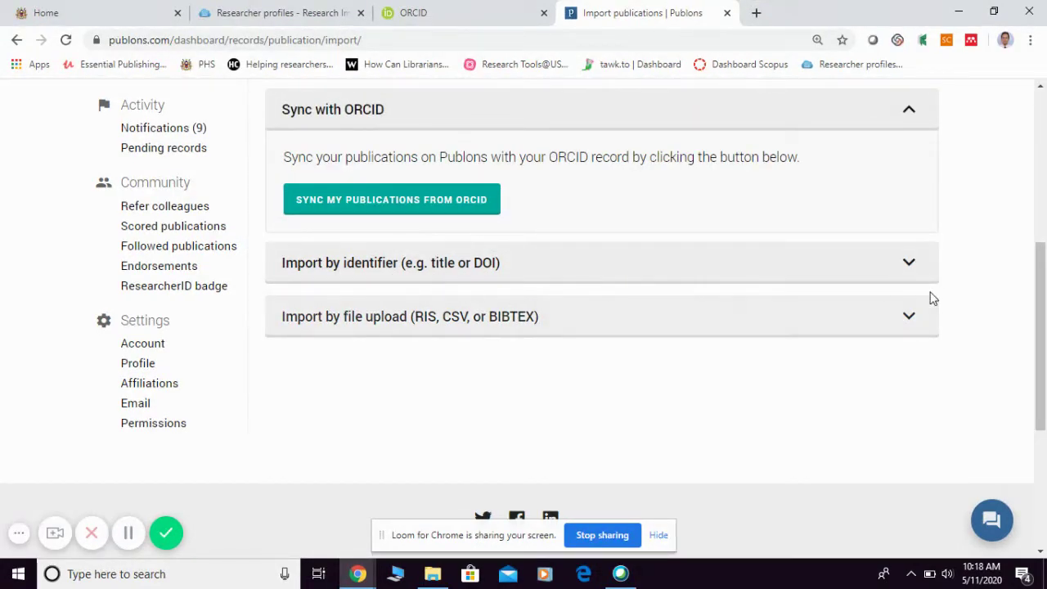
left_click(909, 266)
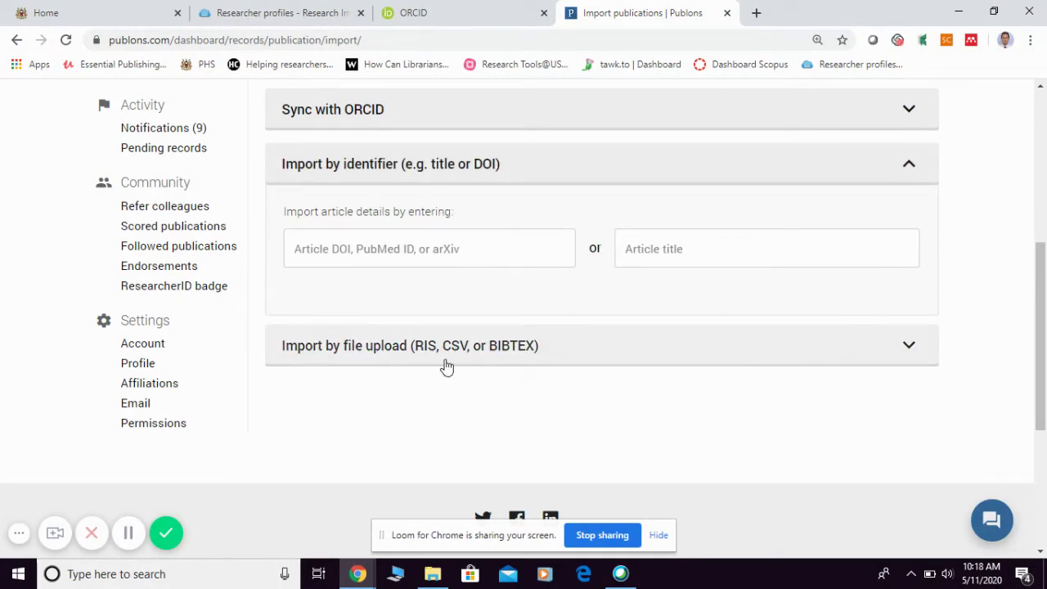
left_click(910, 347)
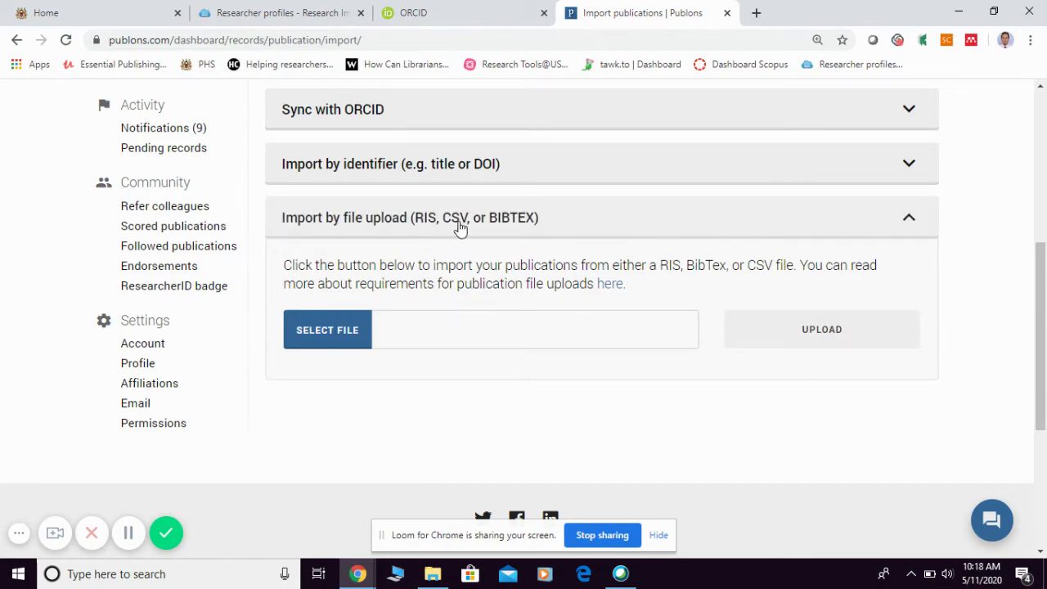
scroll(682, 317, "up", 2)
scroll(682, 317, "up", 2)
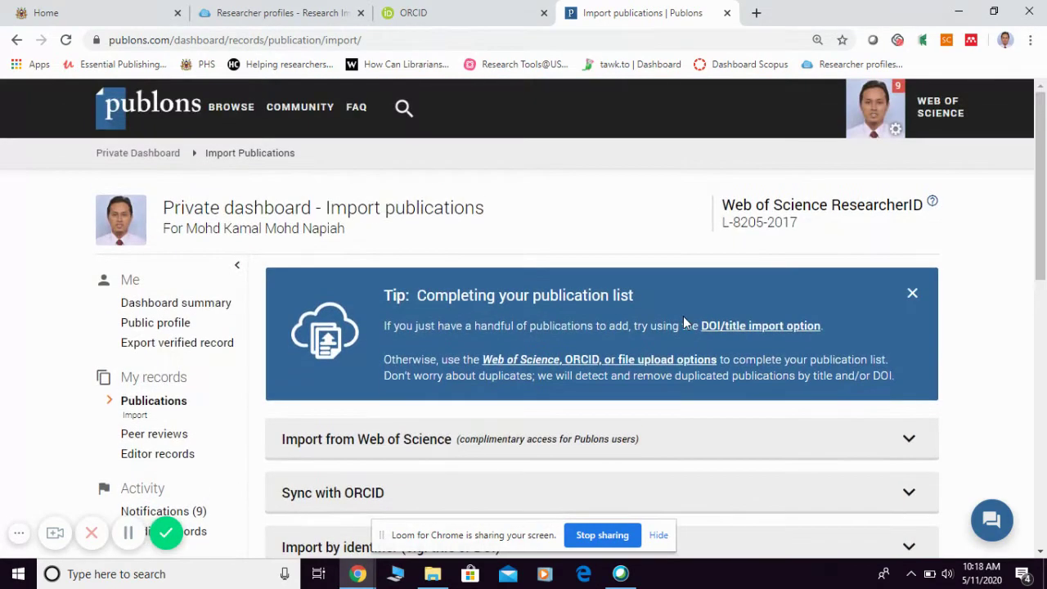
scroll(684, 316, "down", 2)
left_click(908, 288)
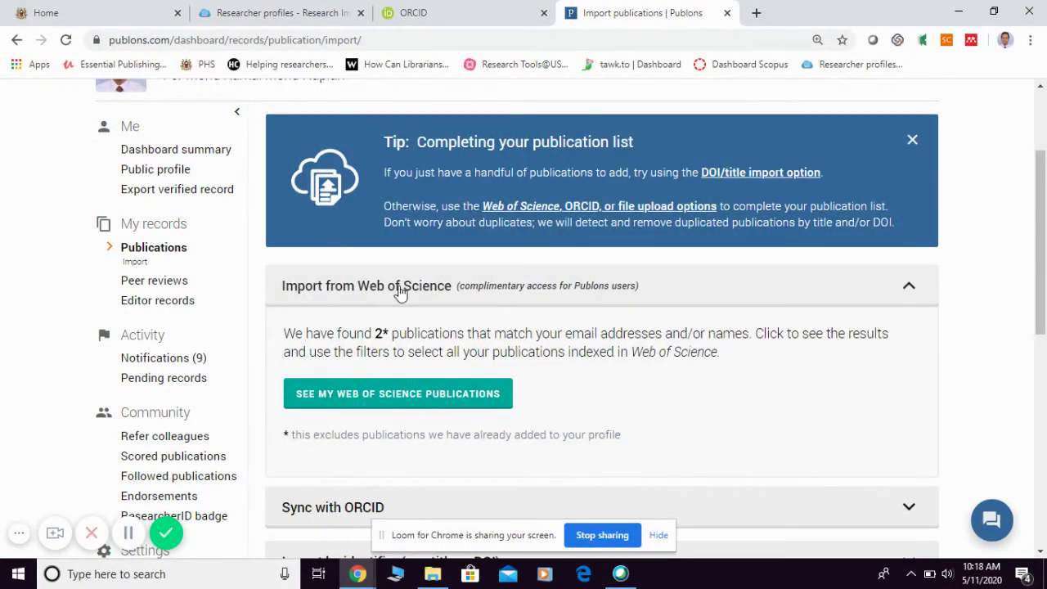
scroll(605, 354, "down", 1)
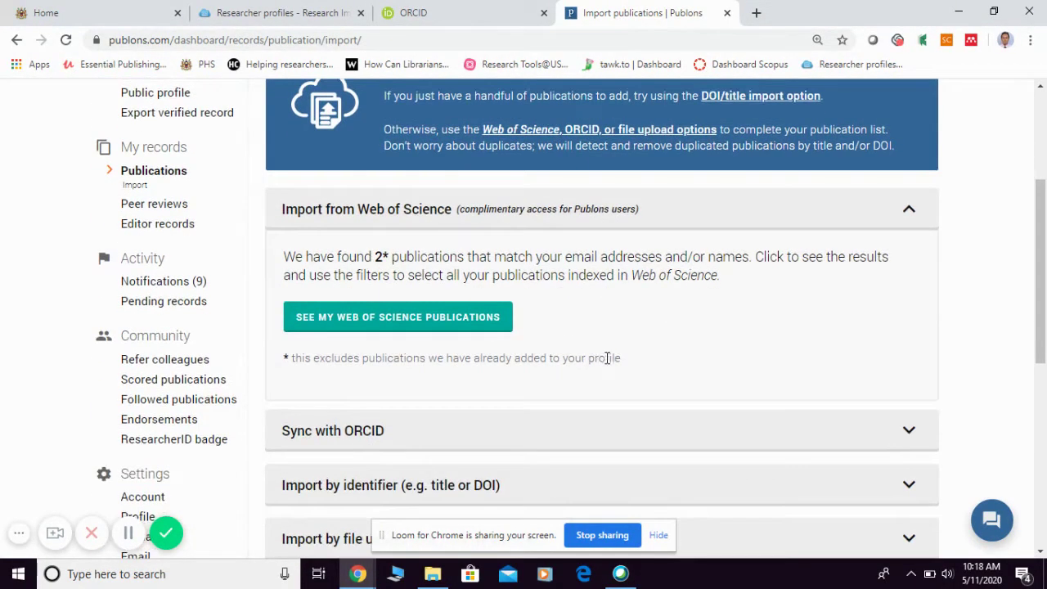
Bring up the Confirm publications page listing the 2014 and 2012 Web of Science matches
left_click(352, 320)
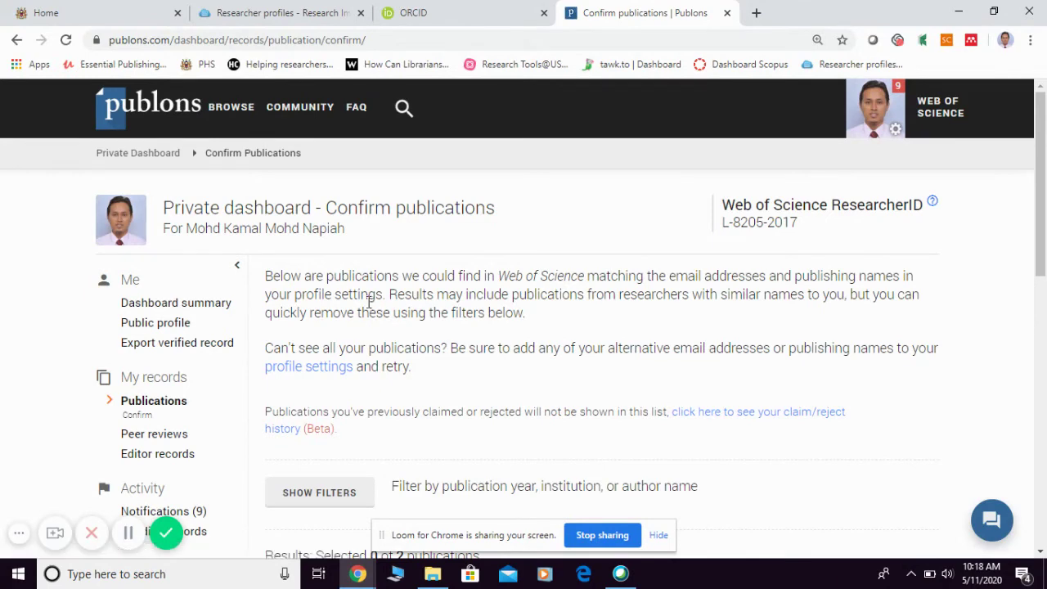
scroll(663, 418, "down", 3)
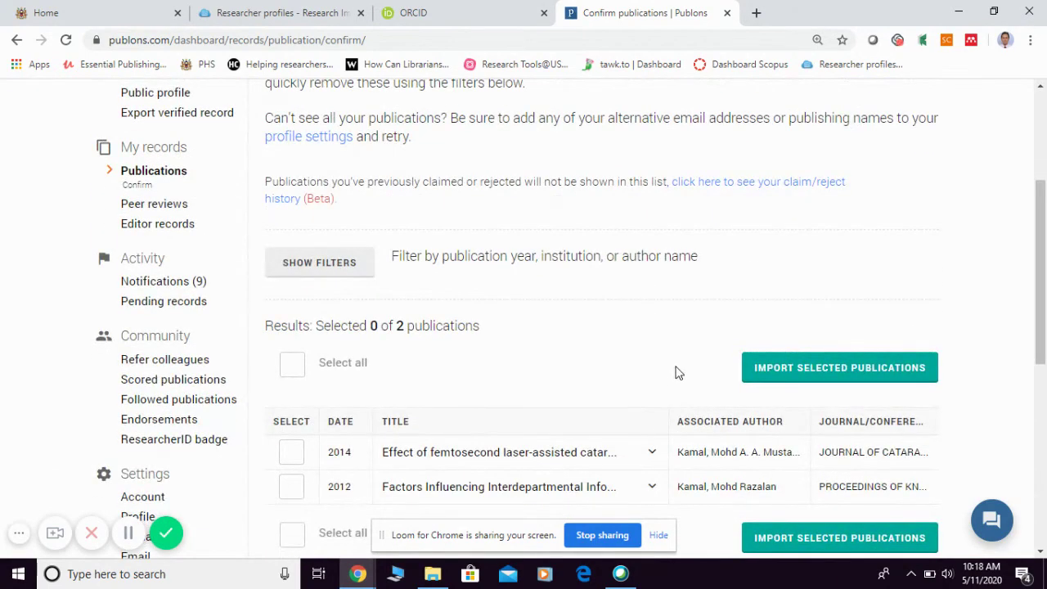
scroll(676, 373, "up", 3)
scroll(677, 373, "down", 1)
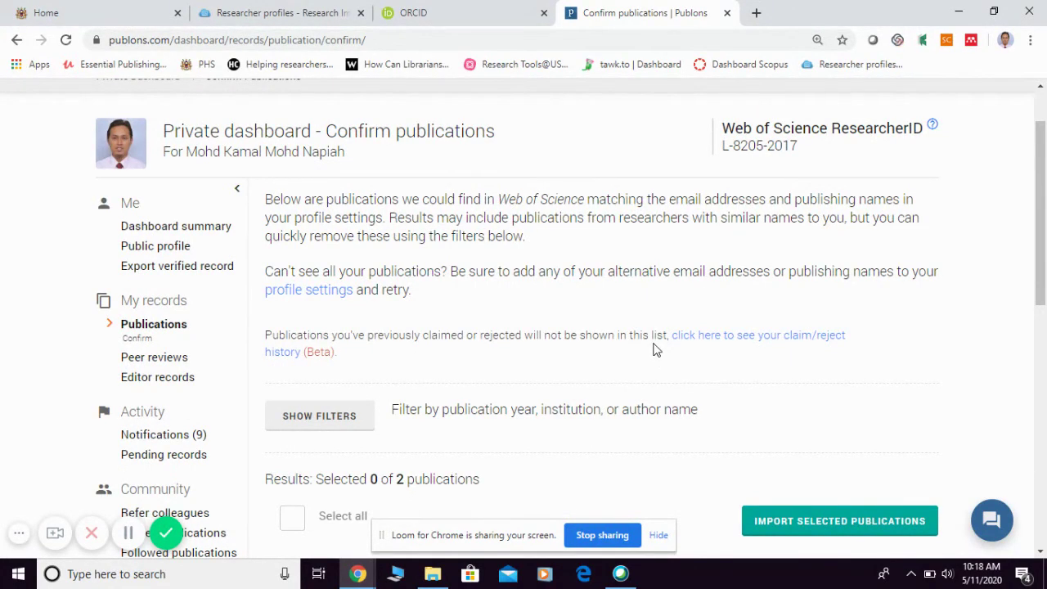
scroll(655, 350, "down", 4)
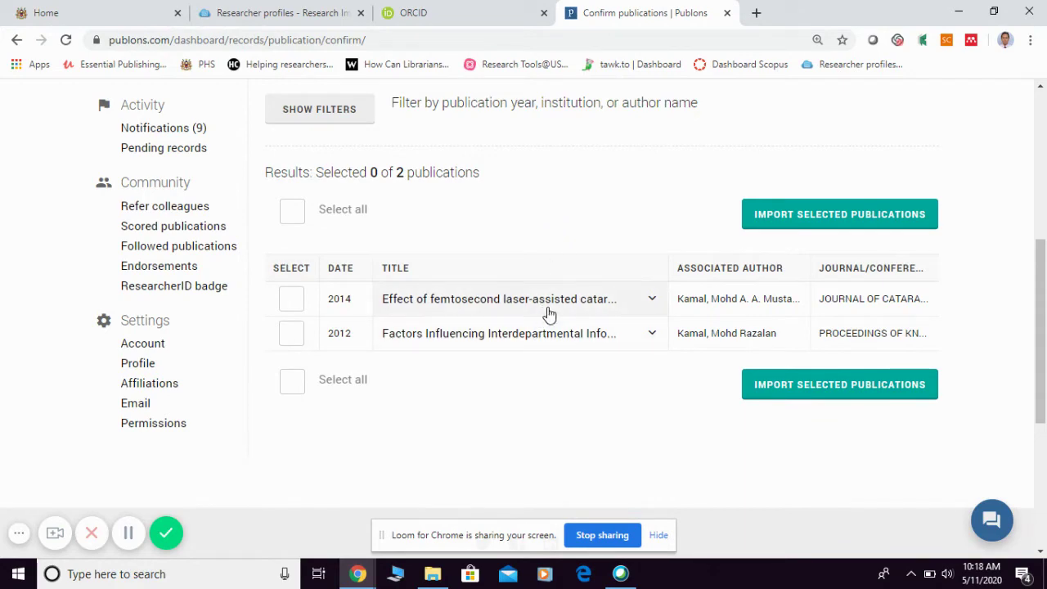
scroll(601, 262, "up", 4)
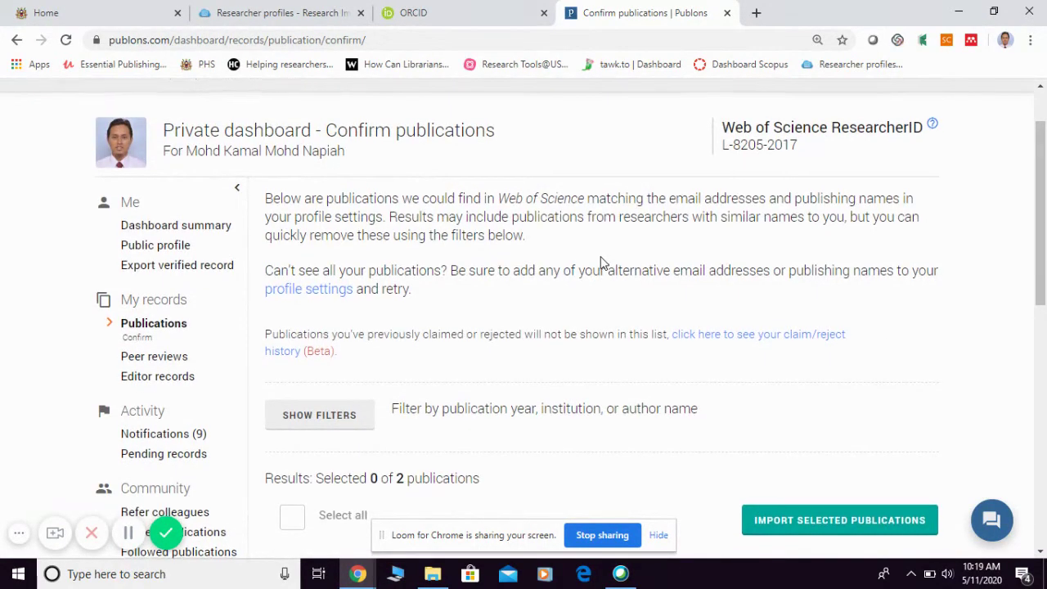
scroll(602, 262, "down", 5)
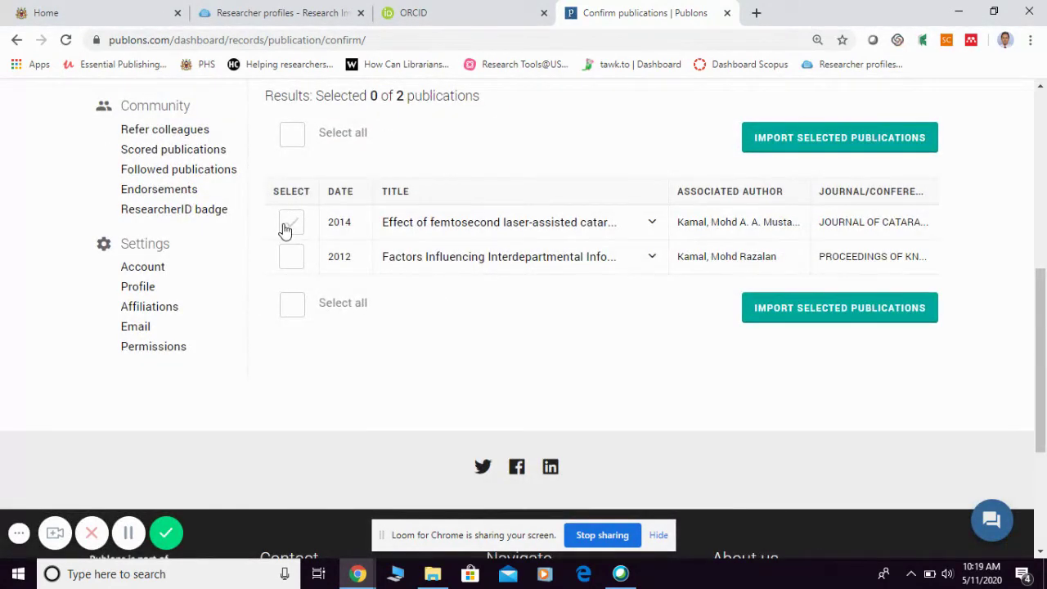
Tick both the 2014 and 2012 publications, then untick them so neither is chosen
left_click(293, 227)
left_click(292, 258)
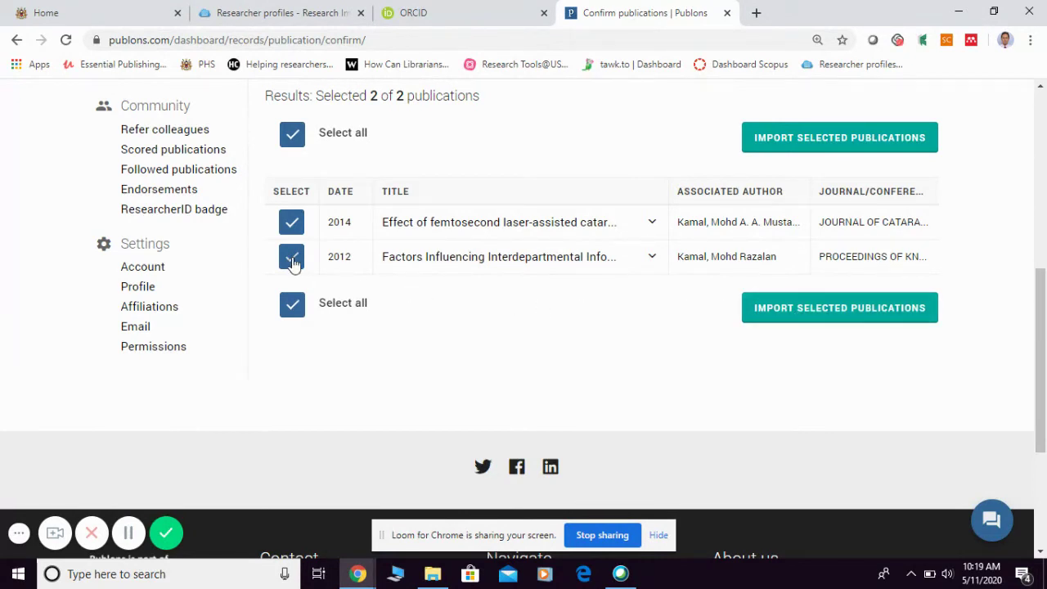
left_click(292, 260)
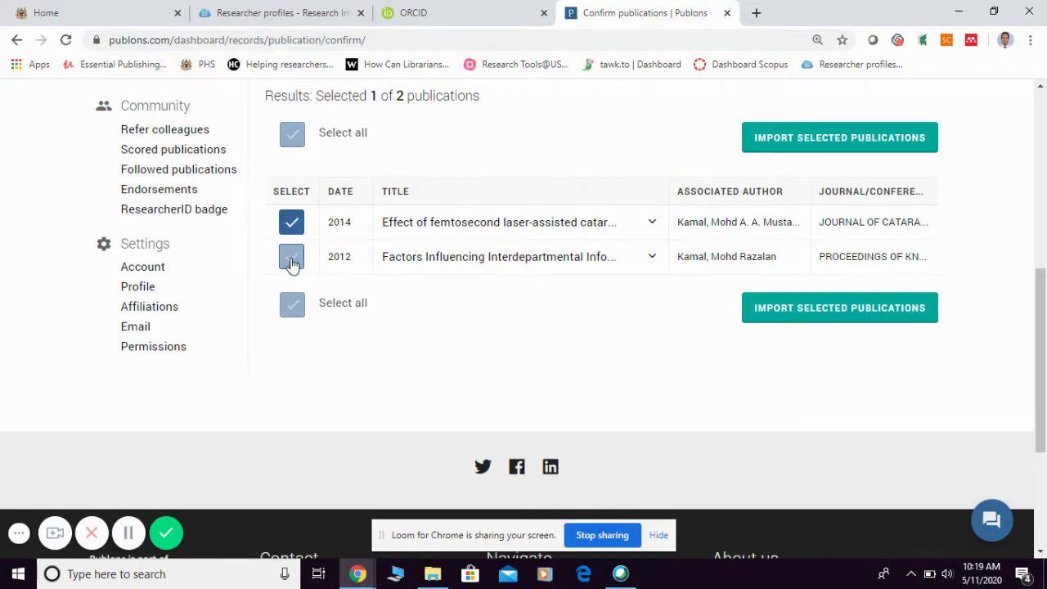
left_click(291, 222)
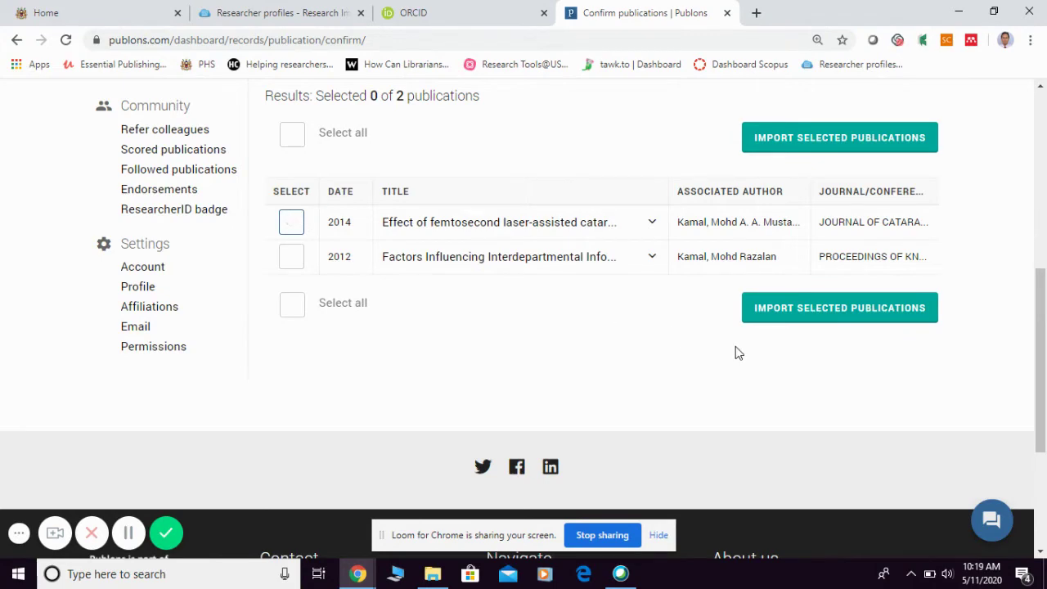
scroll(736, 352, "up", 5)
scroll(737, 353, "up", 1)
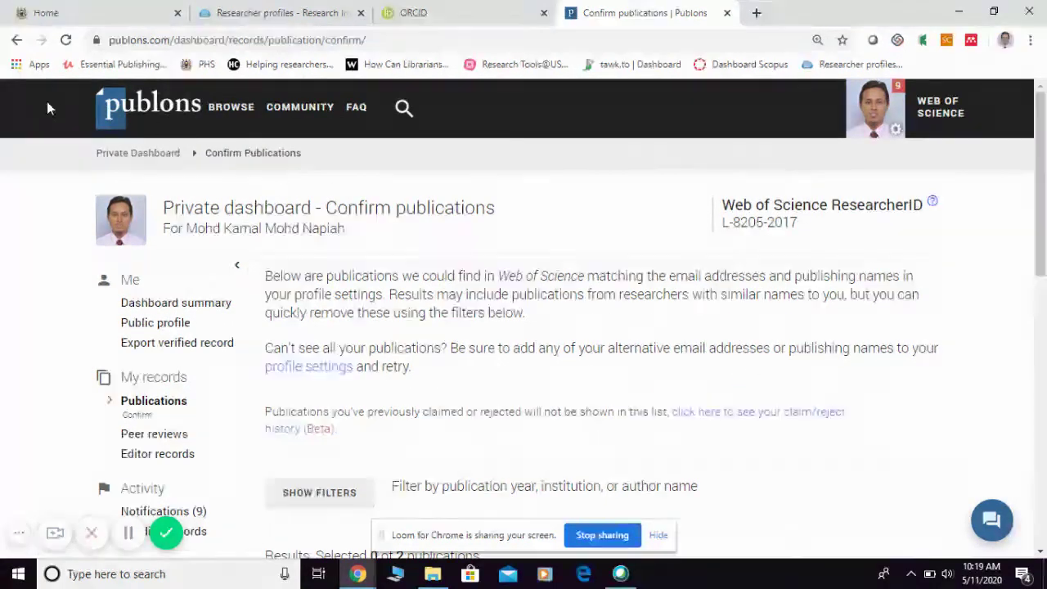
Return to the Import publications page and scroll back to its top
left_click(16, 41)
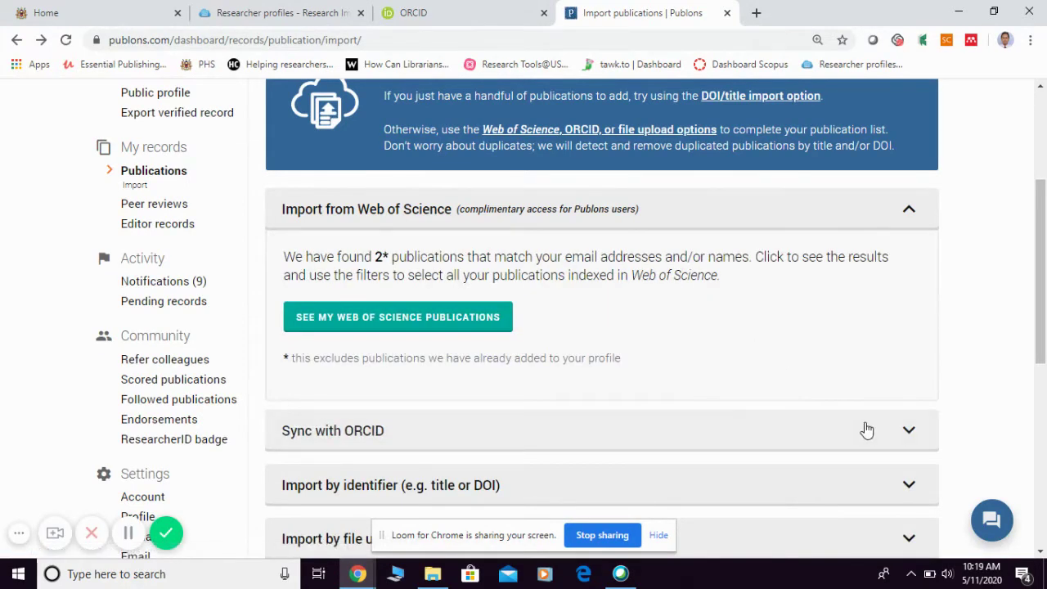
scroll(867, 430, "down", 2)
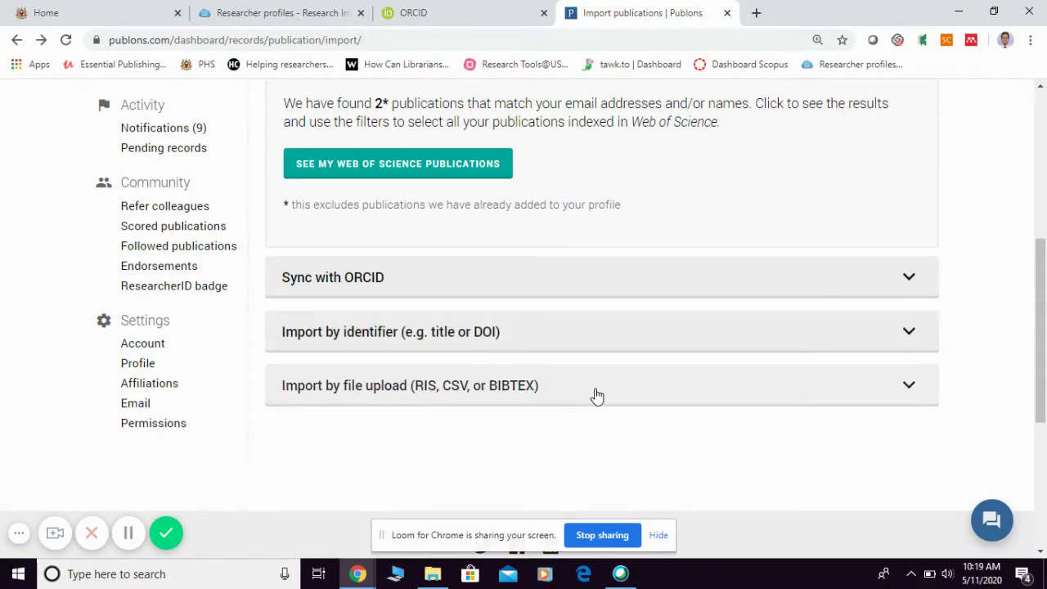
scroll(888, 396, "up", 3)
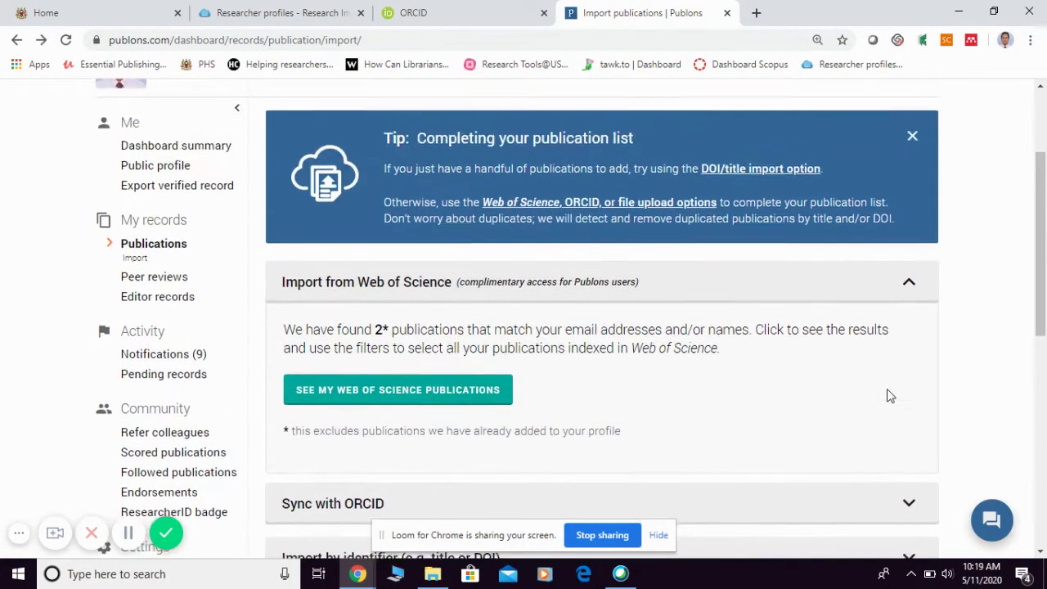
scroll(890, 396, "up", 2)
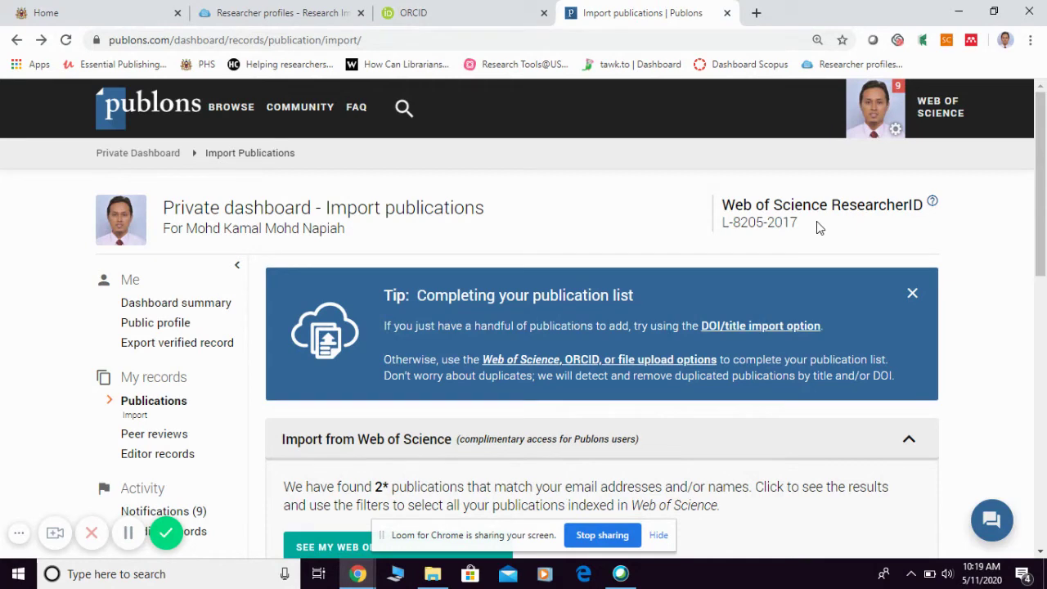
Highlight the Web of Science ResearcherID, then clear the selection
left_click_drag(806, 221, 723, 237)
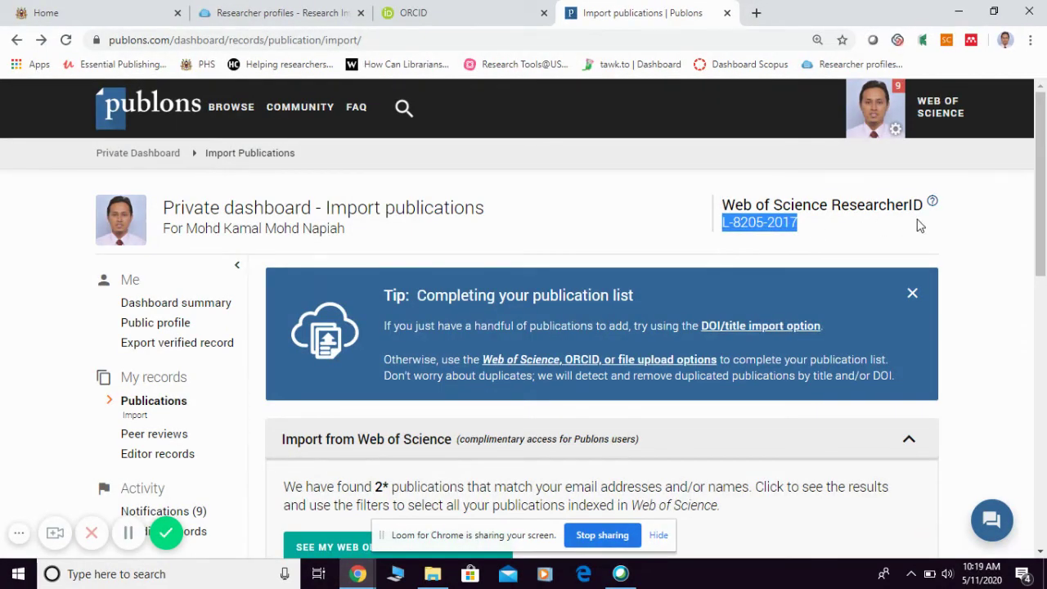
left_click(996, 272)
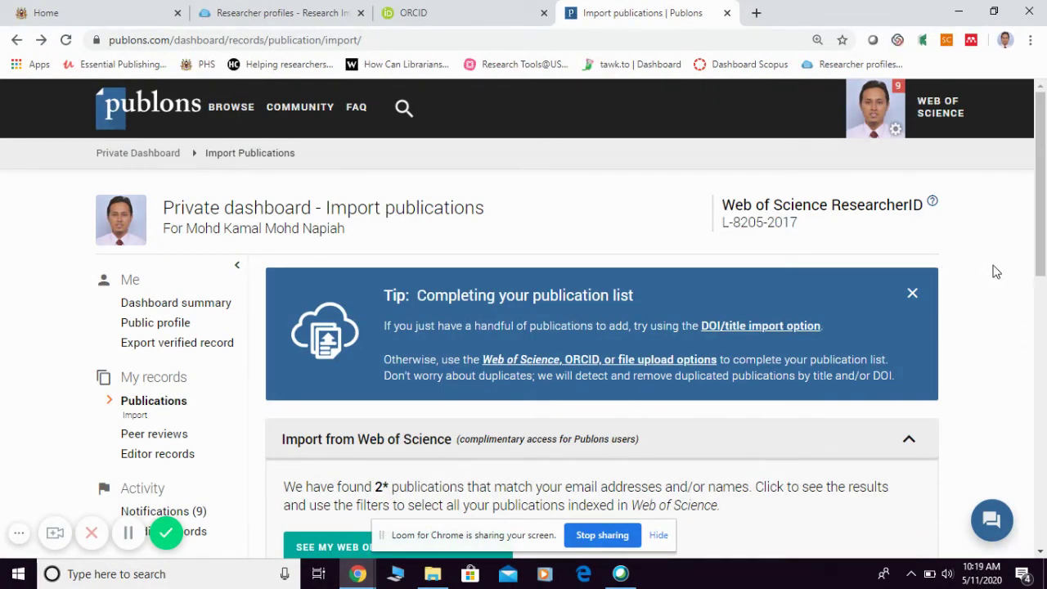
scroll(1032, 346, "down", 2)
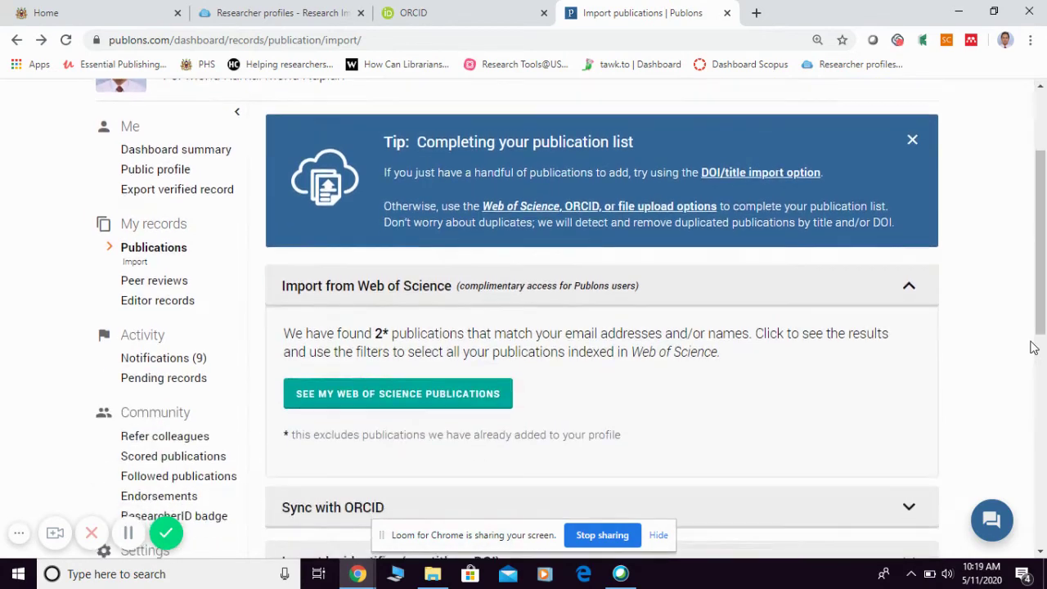
left_click(151, 280)
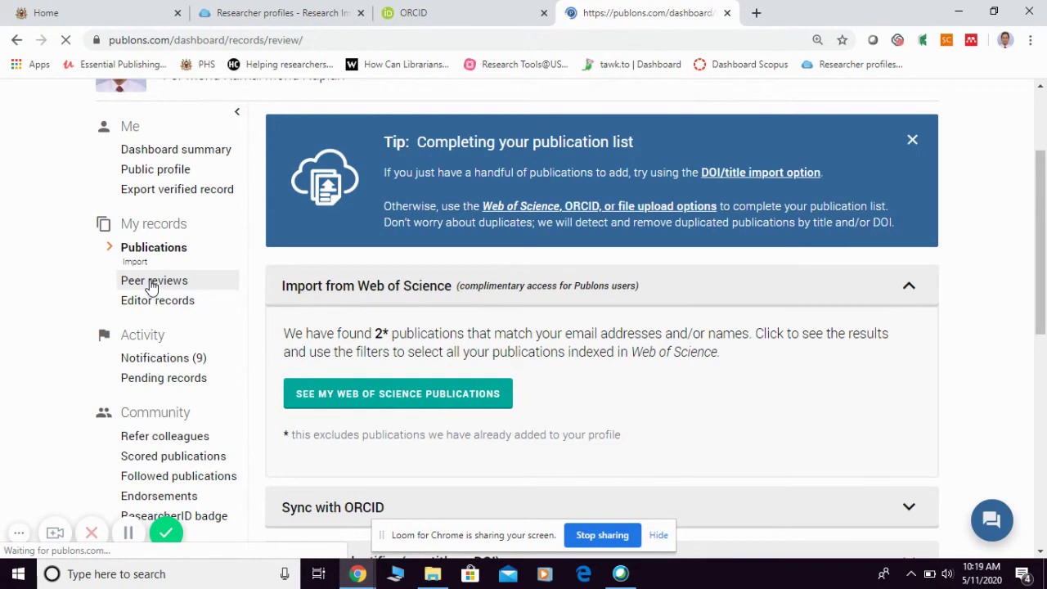
scroll(971, 379, "down", 3)
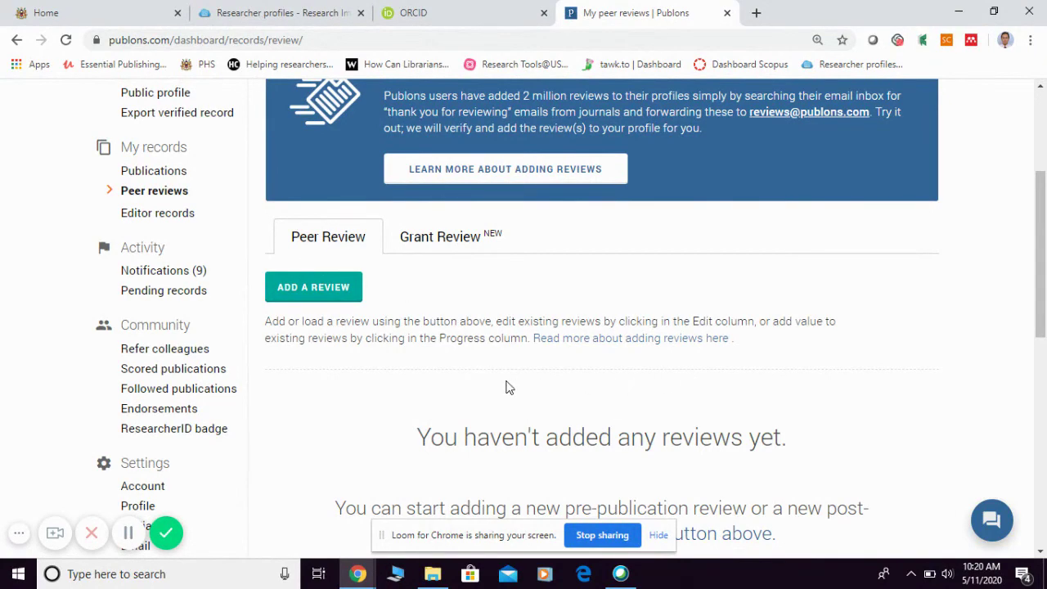
left_click(311, 287)
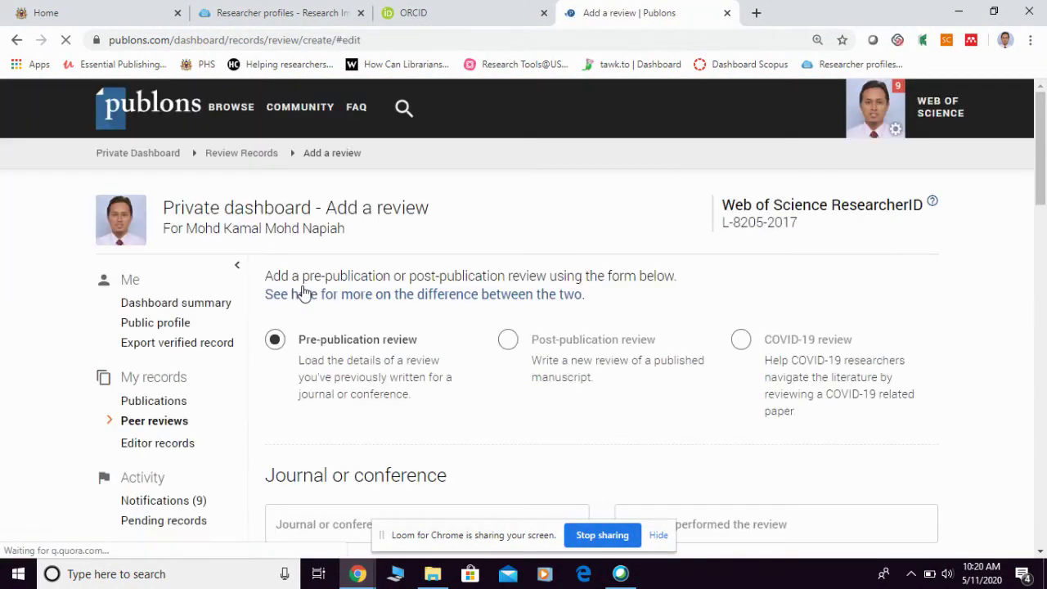
scroll(957, 386, "down", 1)
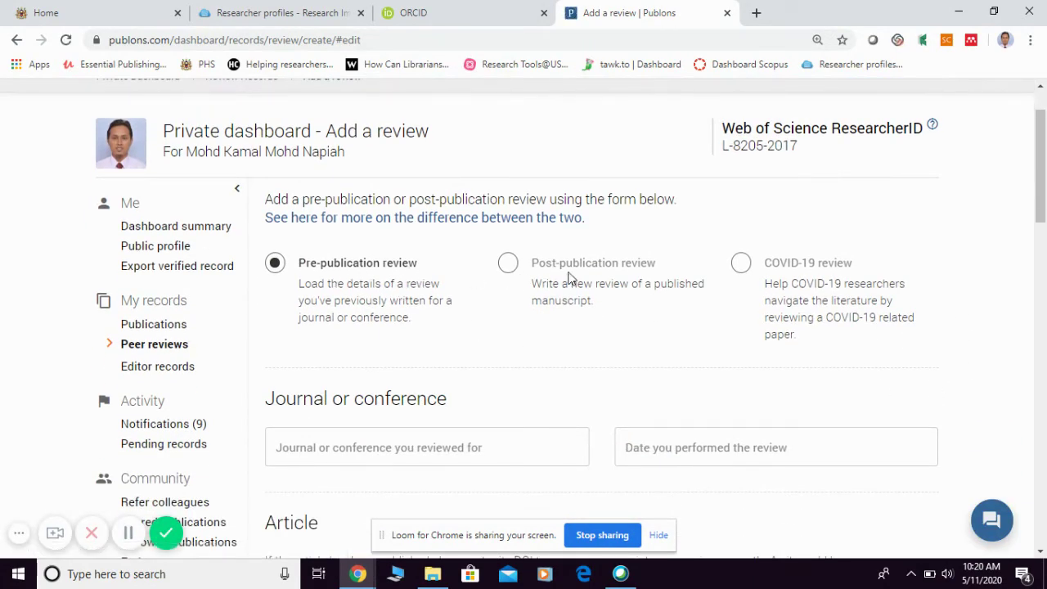
scroll(663, 319, "down", 2)
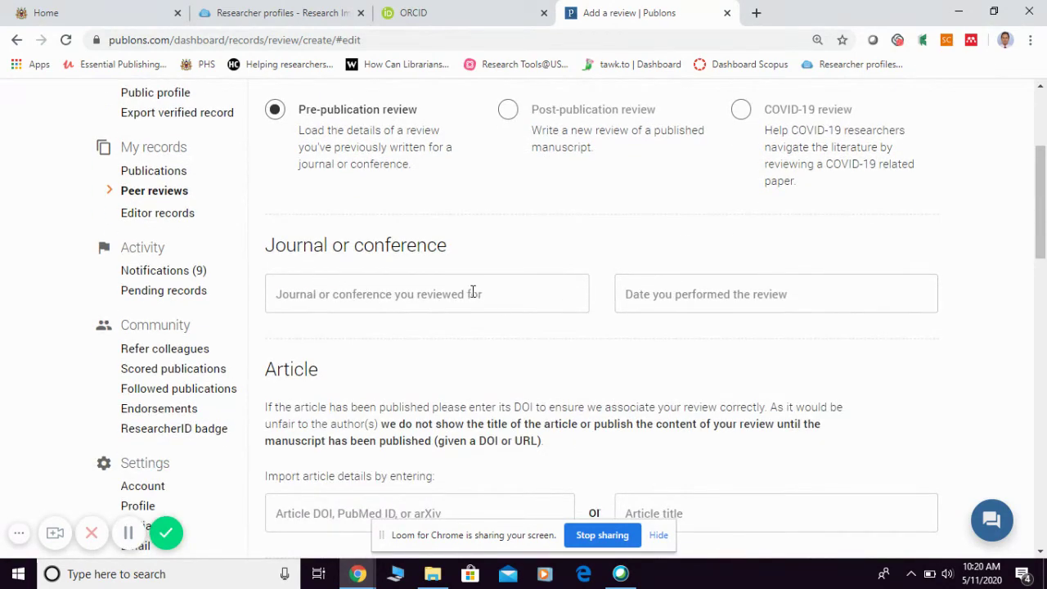
scroll(477, 378, "down", 1)
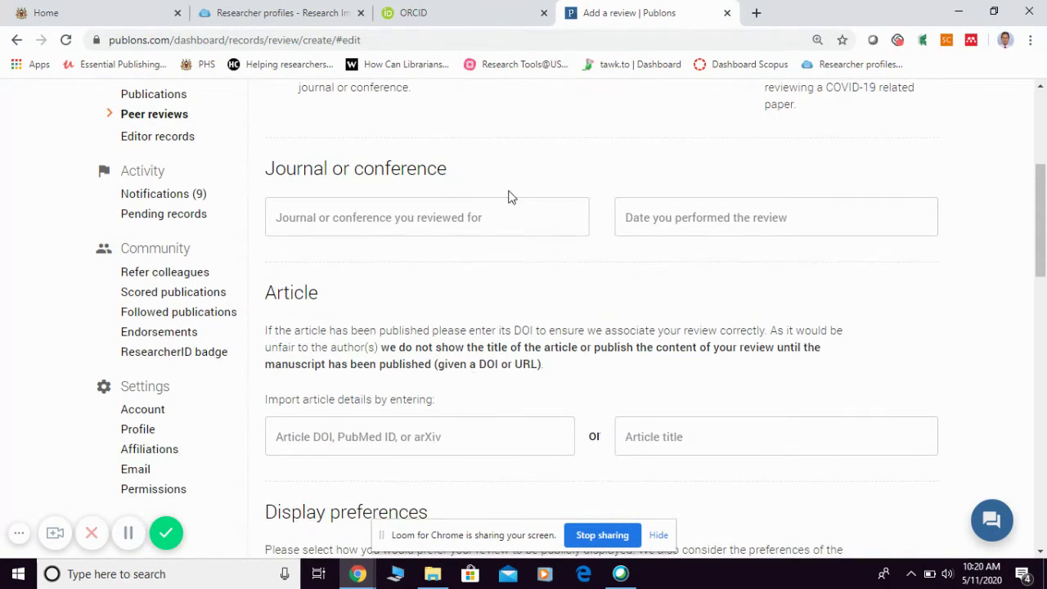
scroll(399, 326, "down", 2)
scroll(489, 360, "down", 3)
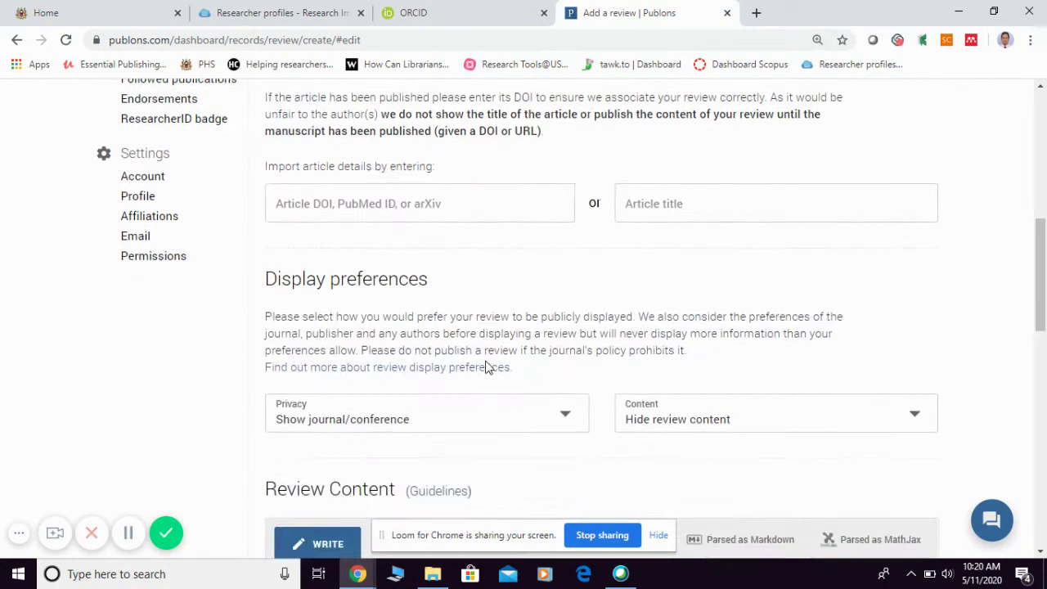
scroll(486, 366, "down", 5)
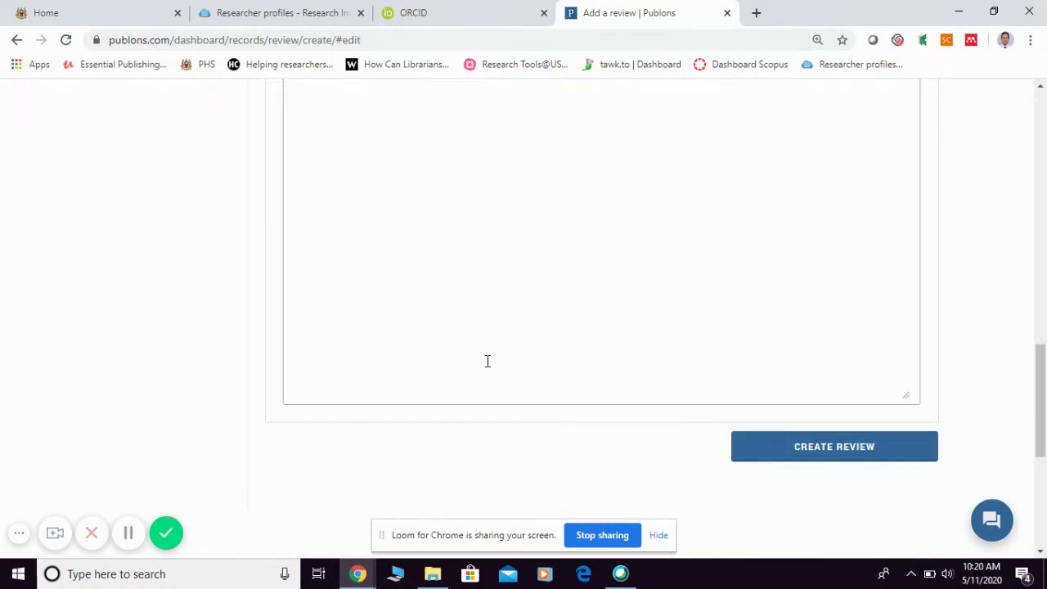
left_click(820, 452)
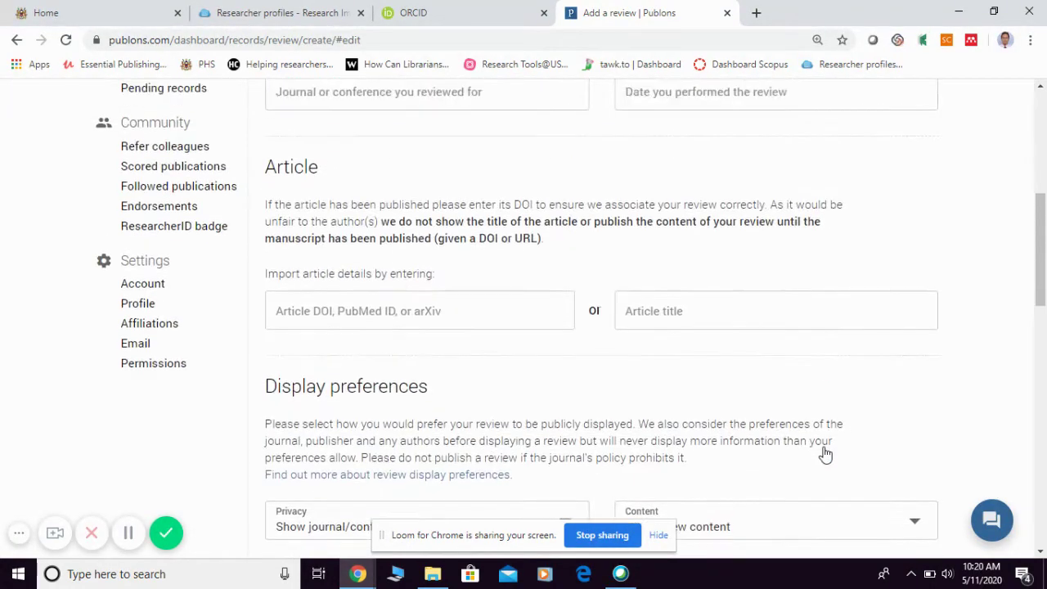
scroll(822, 453, "up", 5)
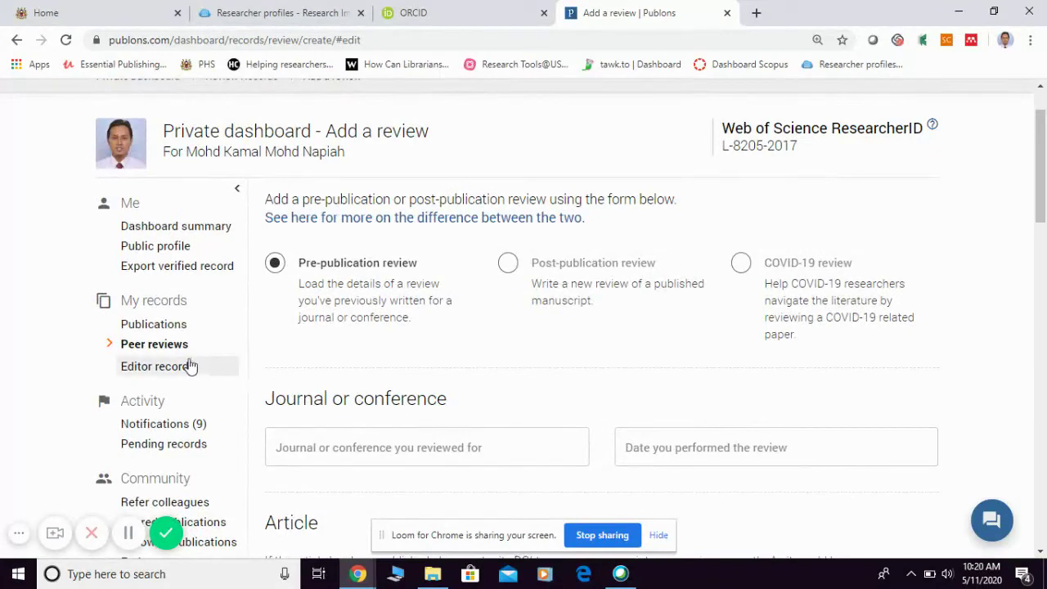
Open My editor records and reveal the empty journal, DOI and title form for a new editor record
left_click(143, 371)
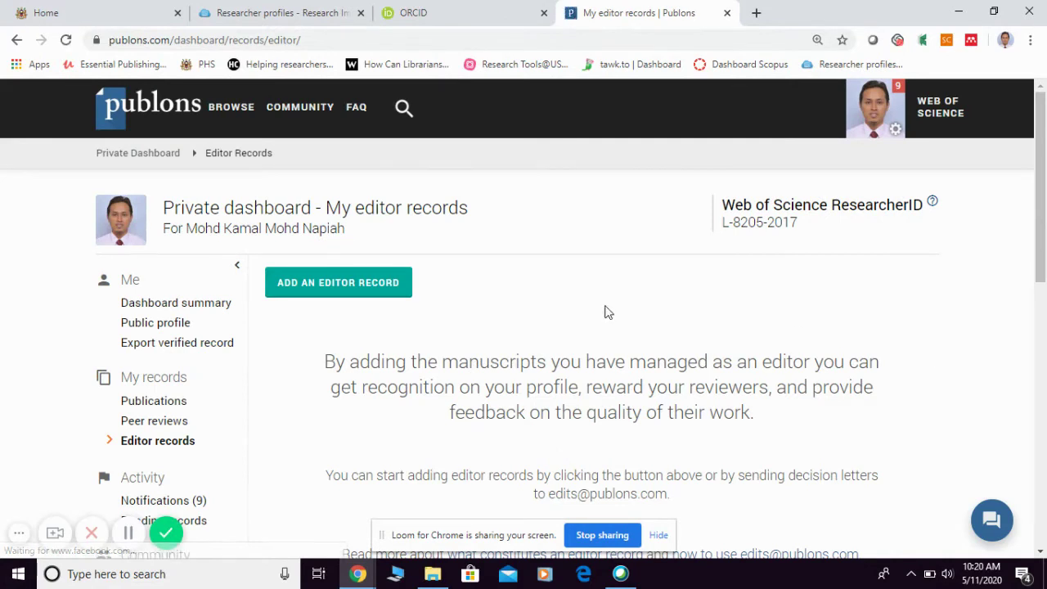
left_click(327, 287)
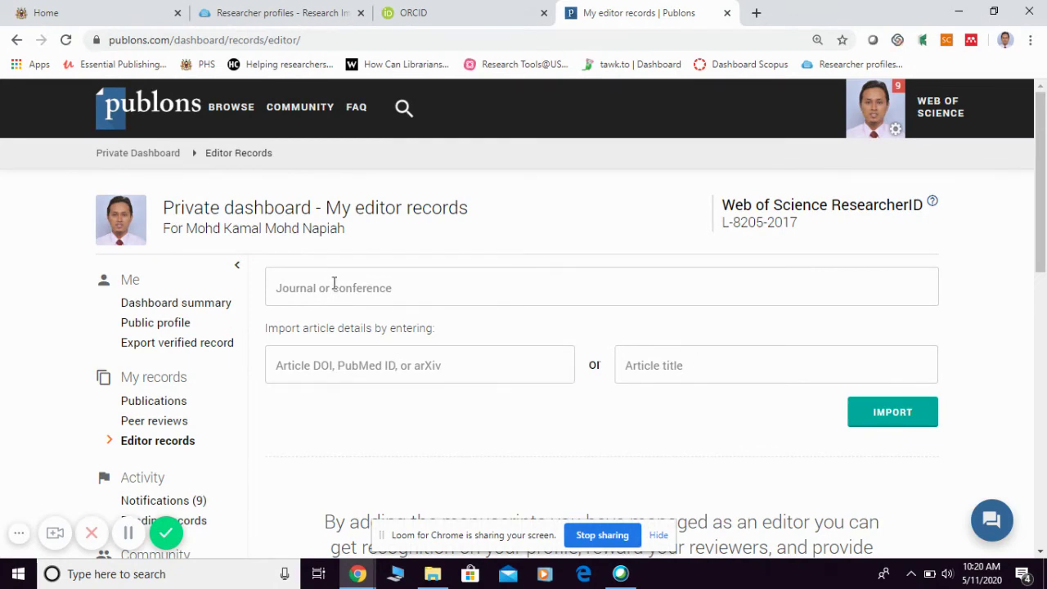
scroll(535, 404, "down", 2)
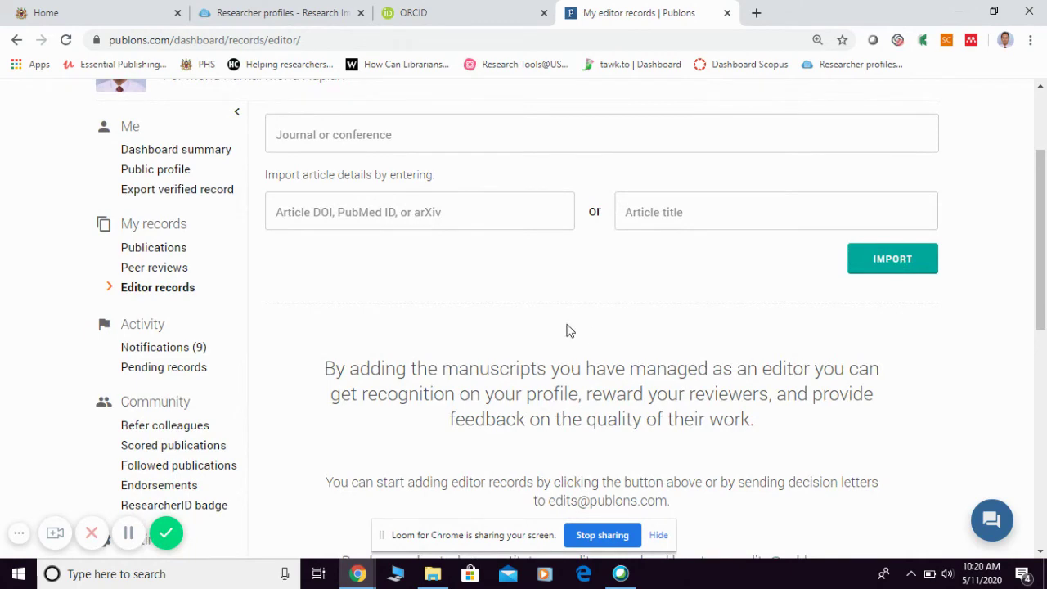
scroll(556, 329, "up", 2)
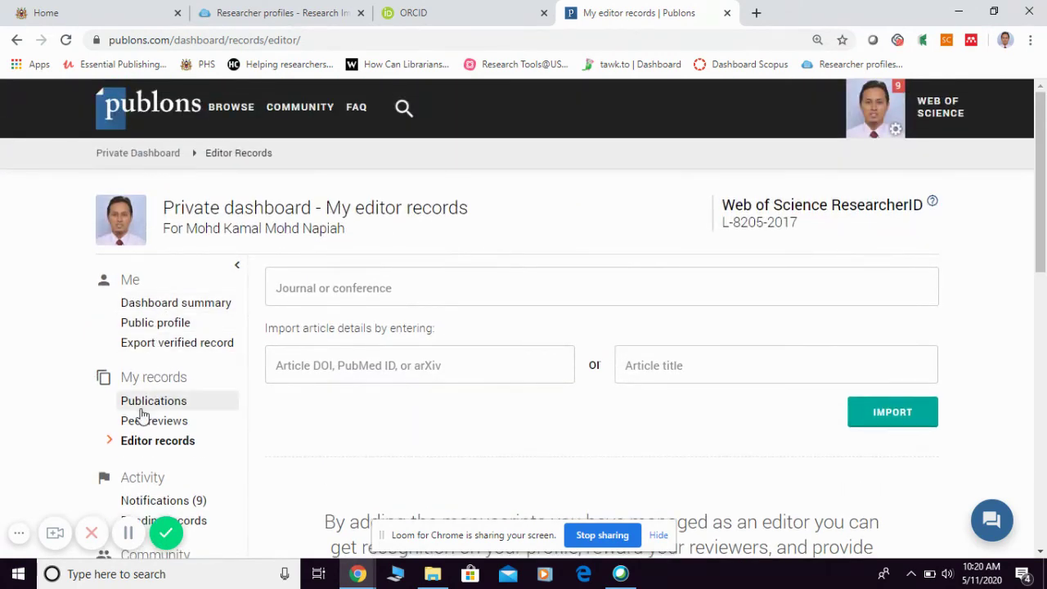
Open My publications and scroll through the table of 12 publications with 0 Web of Science citations
left_click(158, 400)
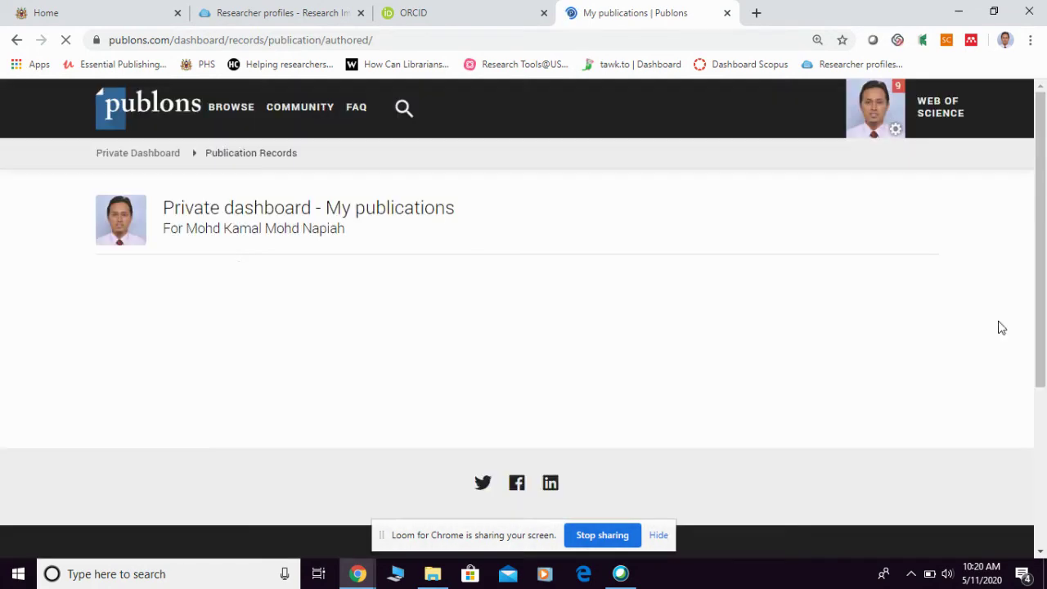
scroll(1003, 323, "down", 5)
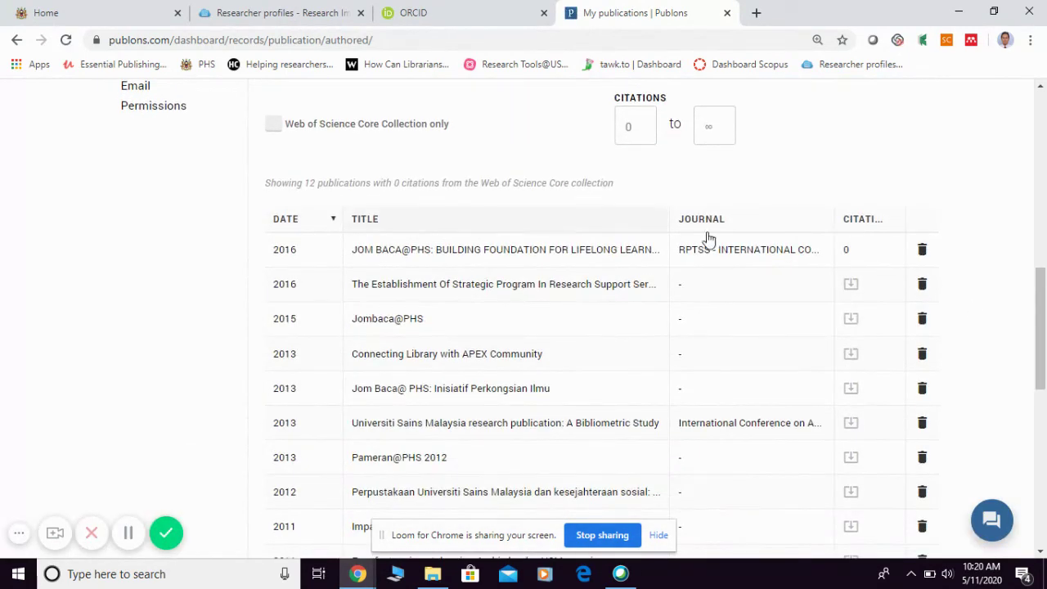
scroll(493, 236, "down", 5)
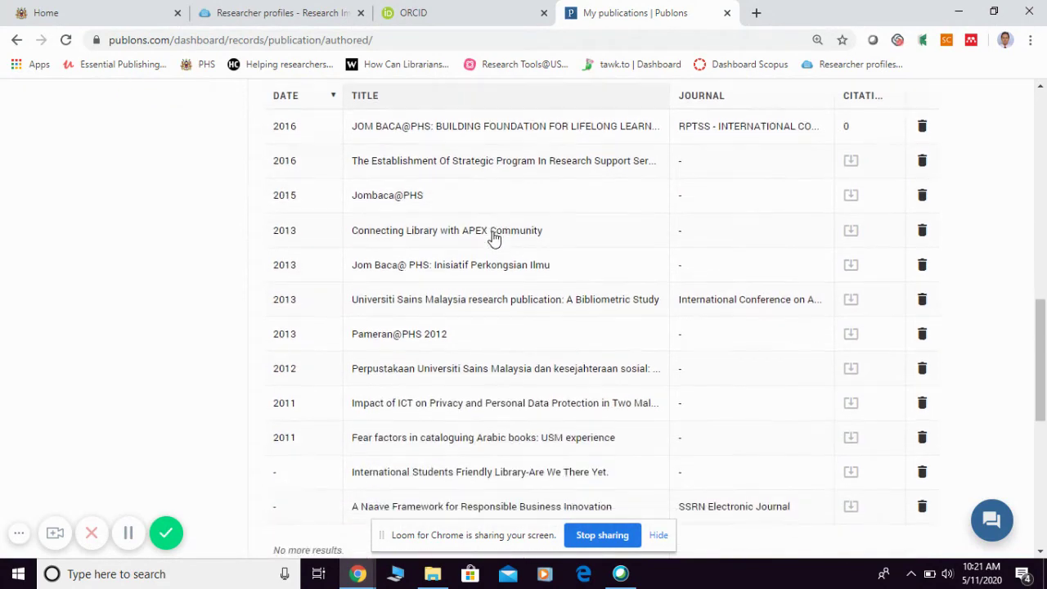
scroll(493, 239, "up", 5)
scroll(493, 239, "up", 6)
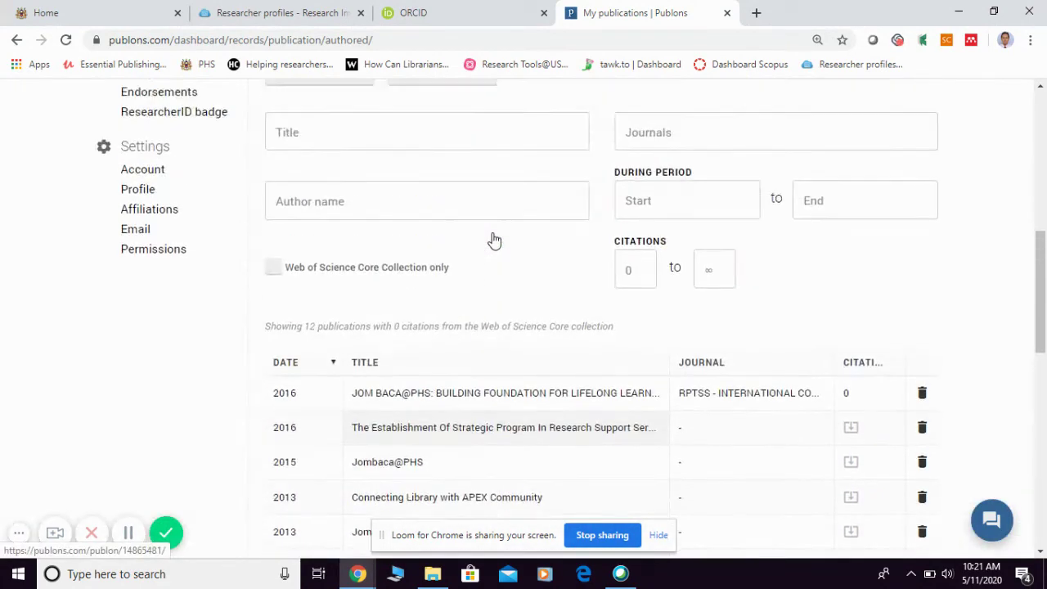
scroll(494, 237, "up", 2)
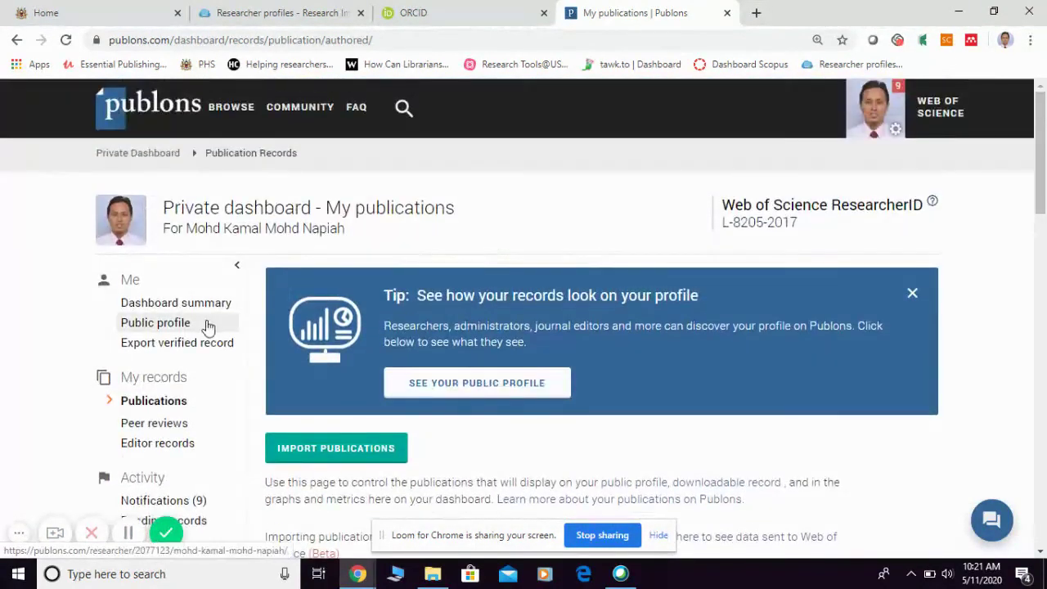
Open the public researcher profile from the dashboard sidebar
left_click(185, 324)
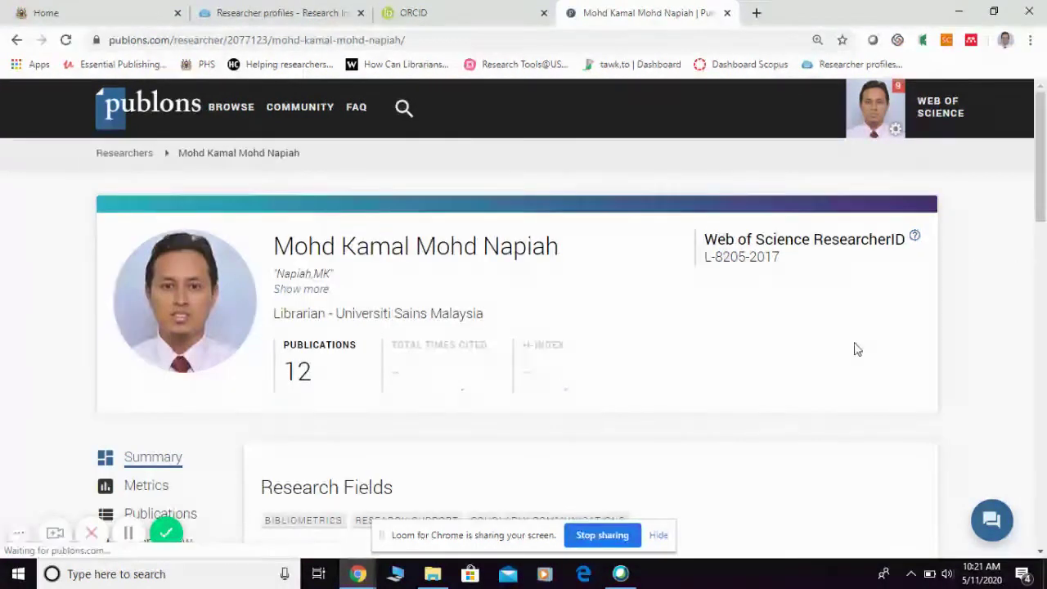
scroll(769, 332, "down", 1)
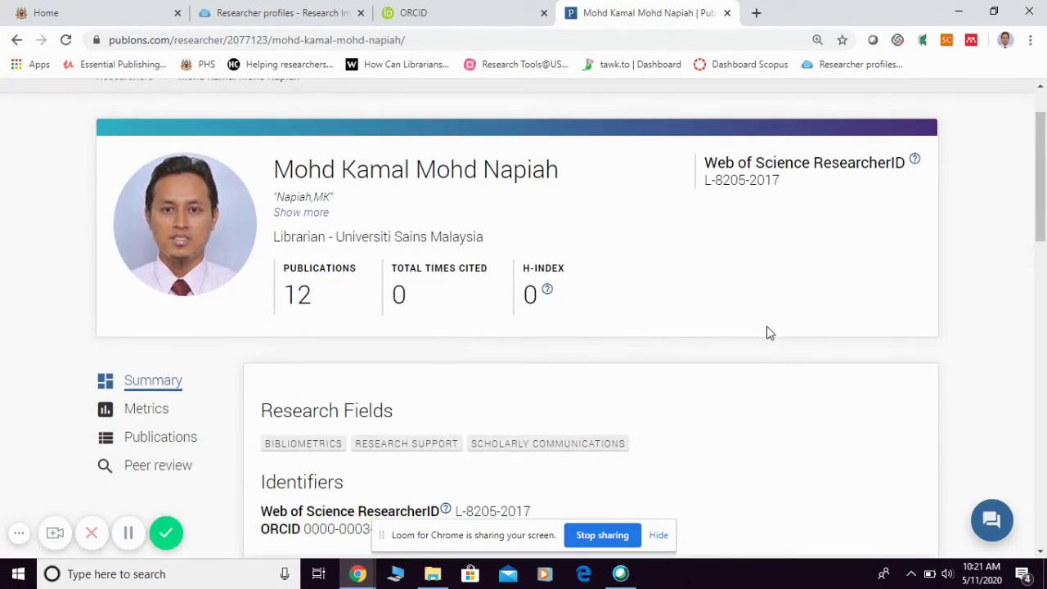
left_click_drag(793, 185, 706, 184)
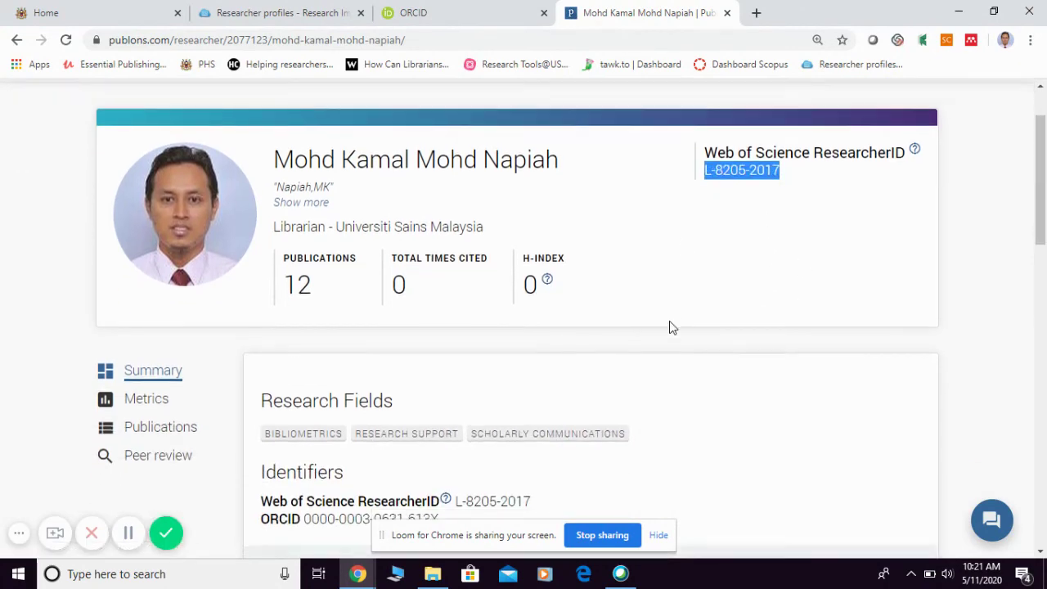
scroll(671, 328, "down", 4)
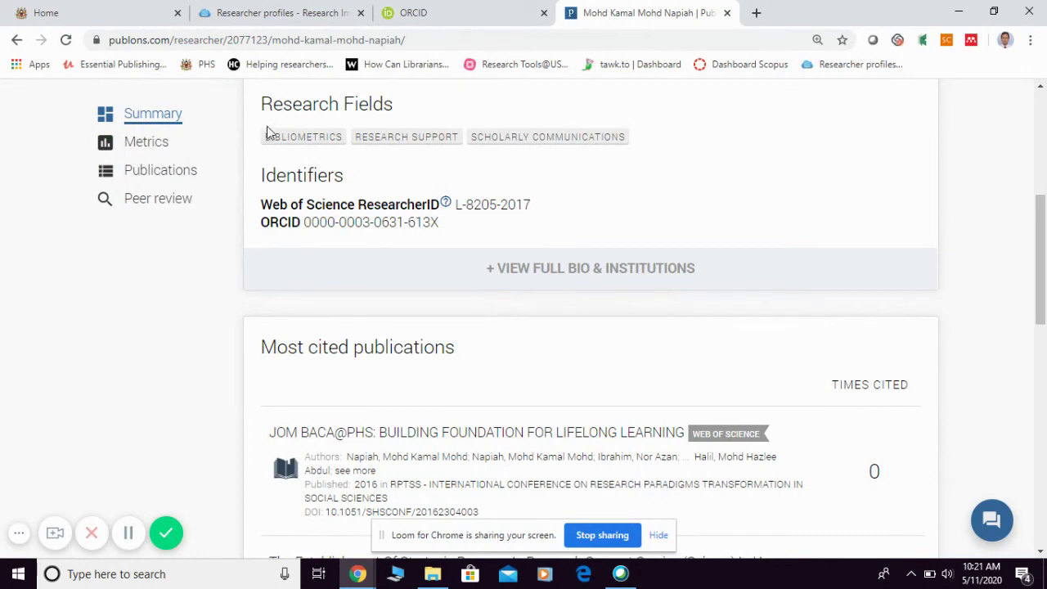
View the profile's Metrics, Publications and Peer review sections, the last marked private
left_click(146, 143)
scroll(660, 385, "down", 3)
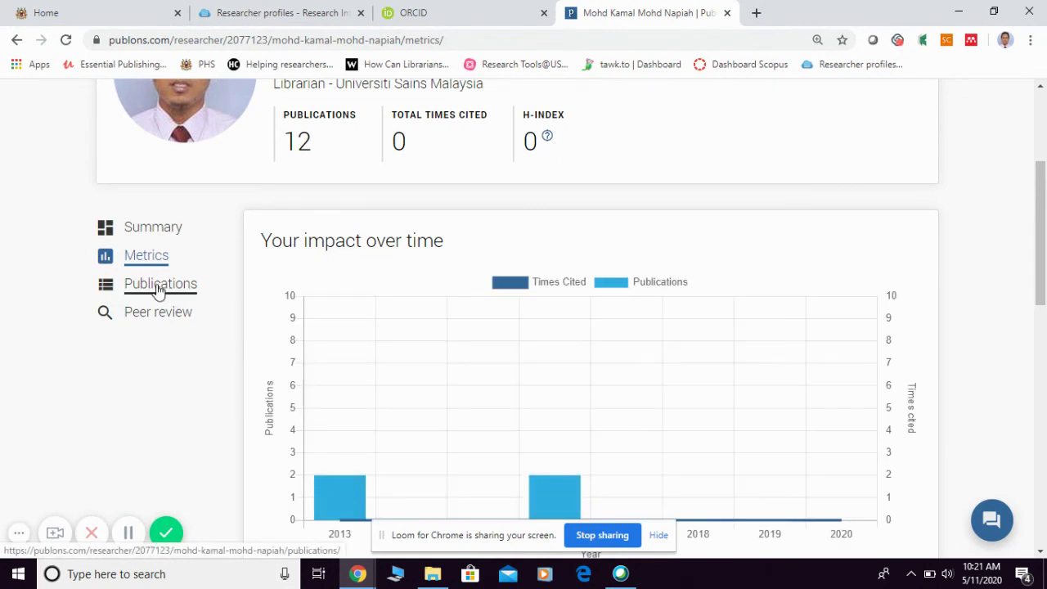
scroll(368, 330, "down", 4)
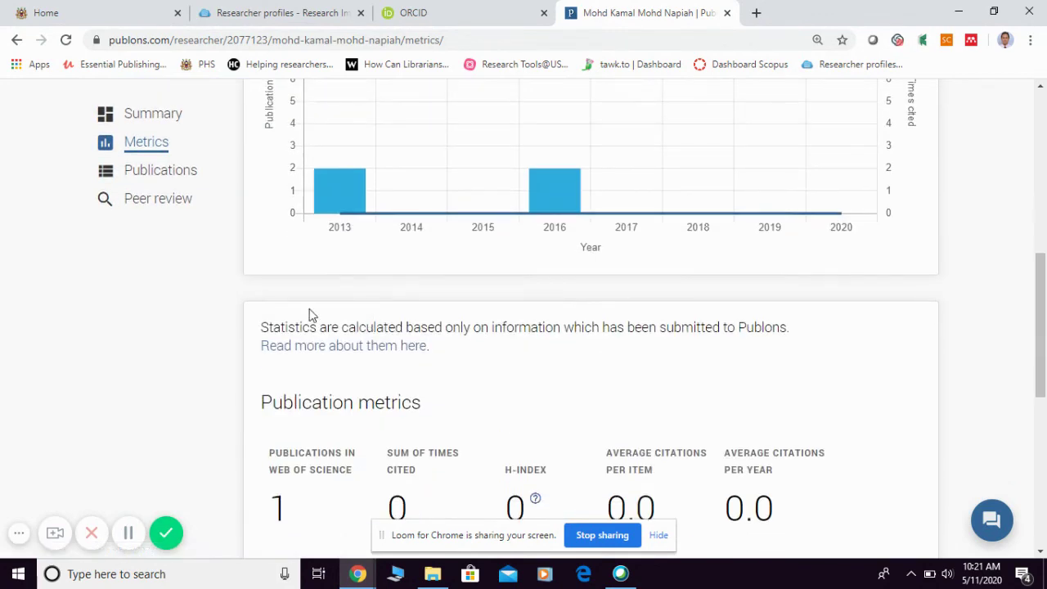
left_click(159, 179)
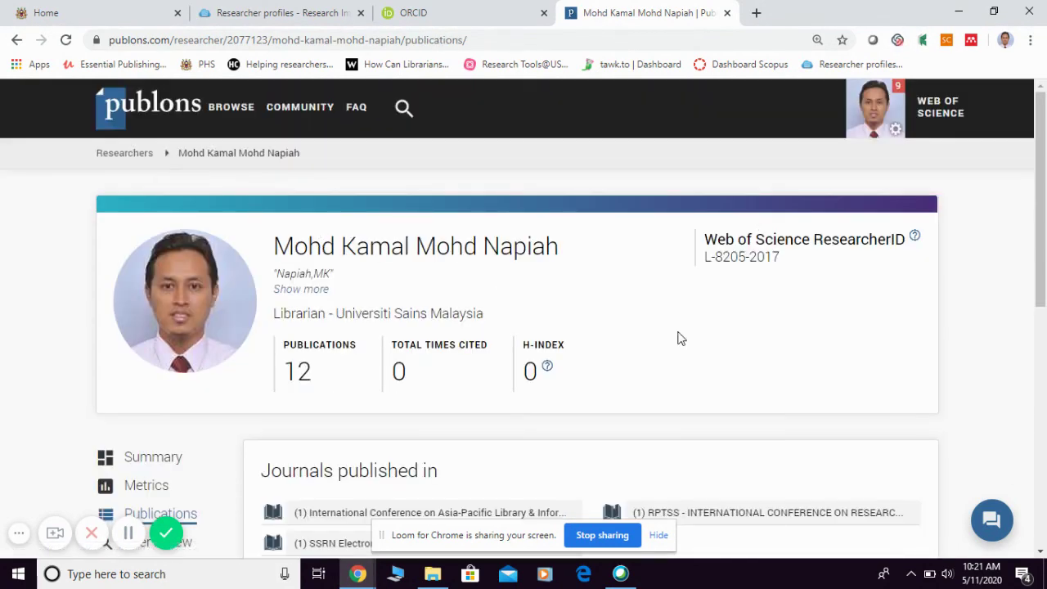
scroll(916, 406, "down", 4)
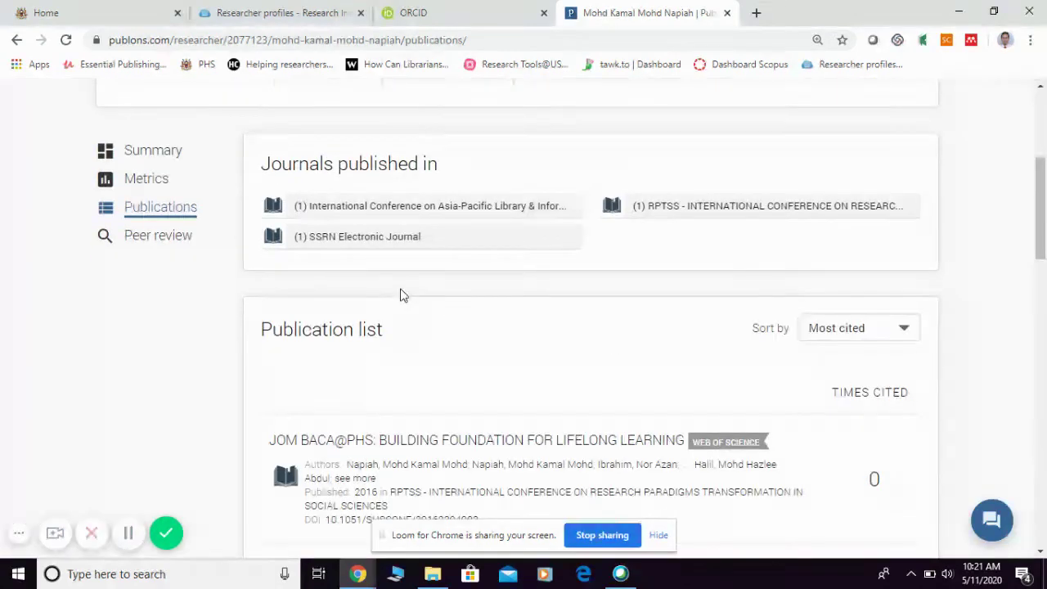
left_click(152, 239)
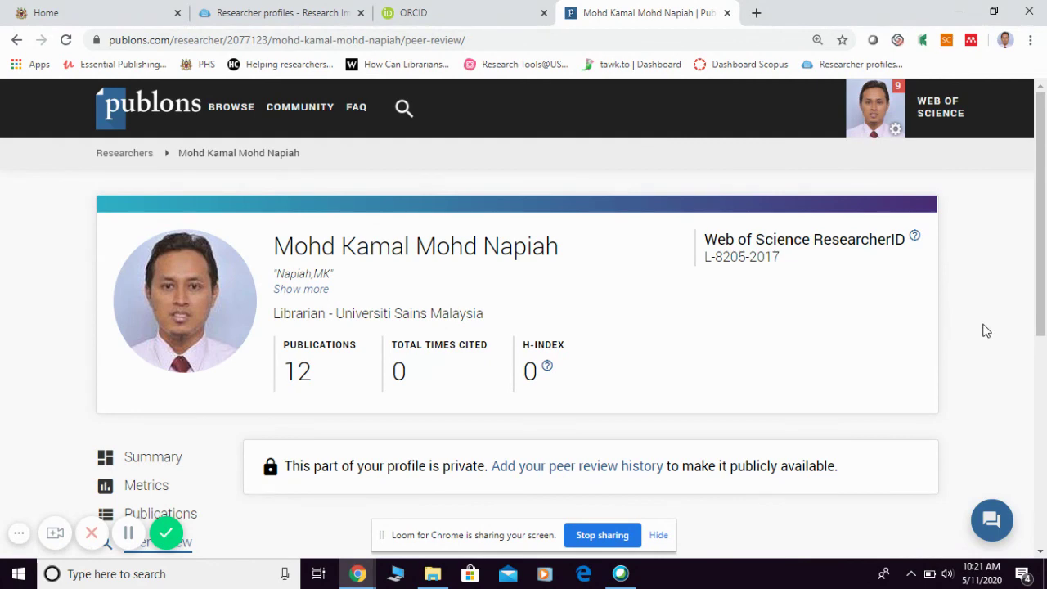
scroll(985, 330, "down", 2)
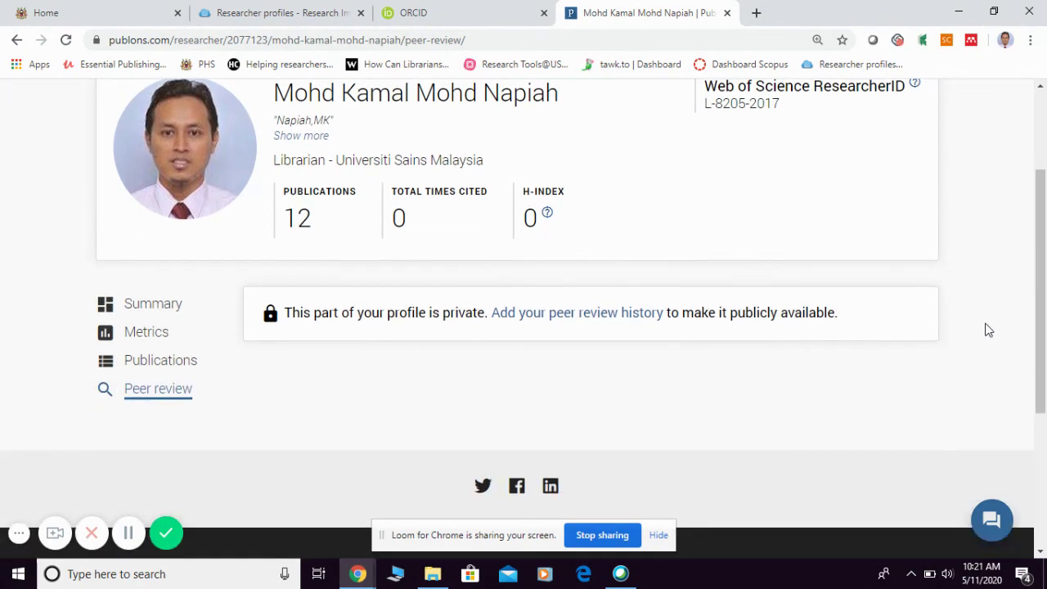
scroll(987, 330, "up", 2)
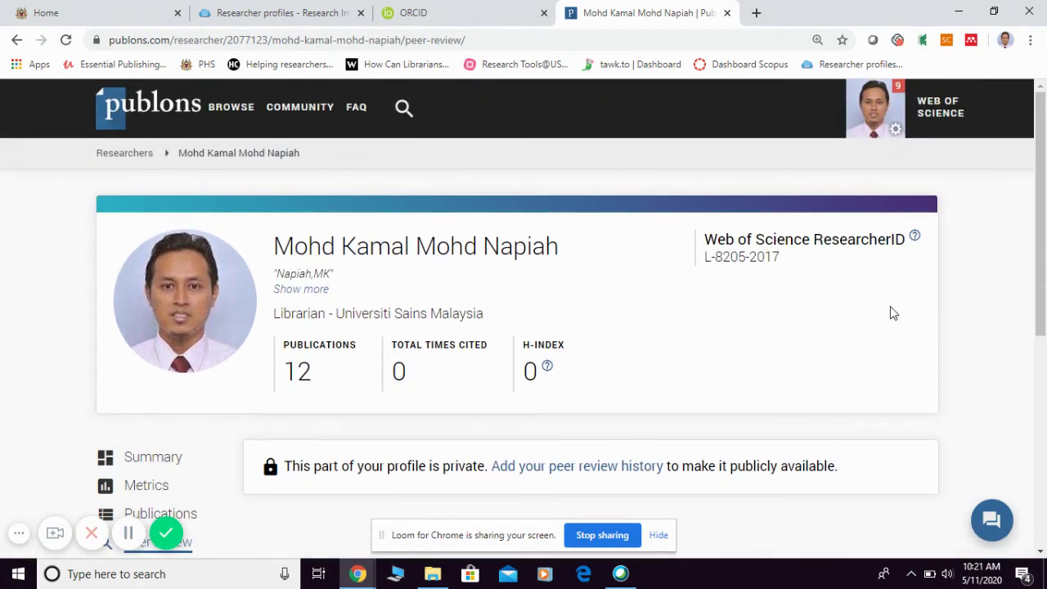